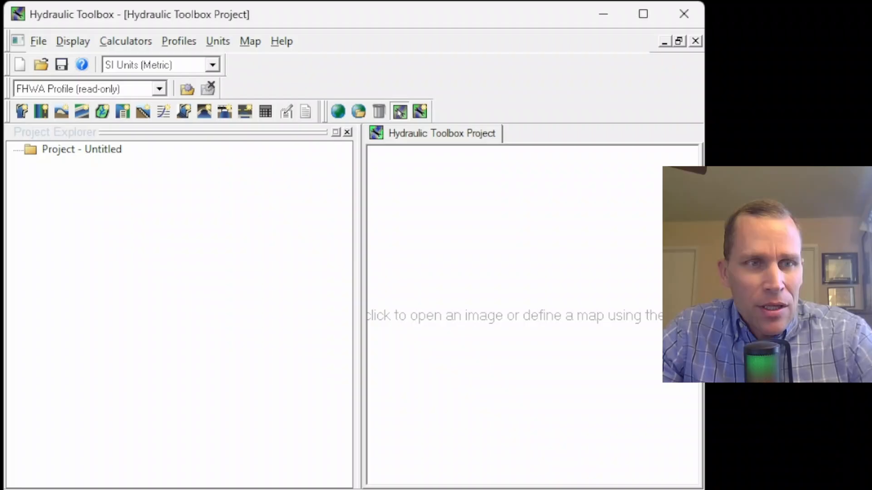
# Rearrange the toolbars into fewer rows and narrow the Project Explorer pane
pyautogui.moveTo(9, 113); pyautogui.dragTo(245, 66)
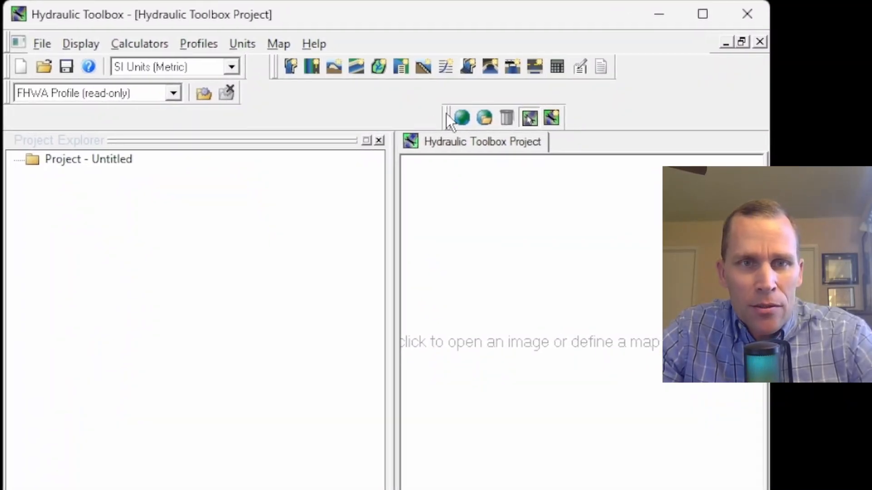
pyautogui.moveTo(446, 117); pyautogui.dragTo(294, 94)
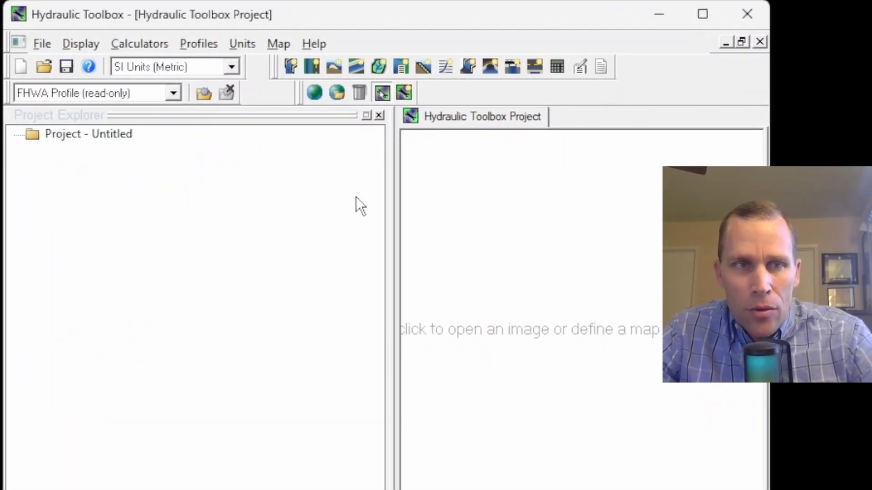
pyautogui.moveTo(392, 261); pyautogui.dragTo(226, 264)
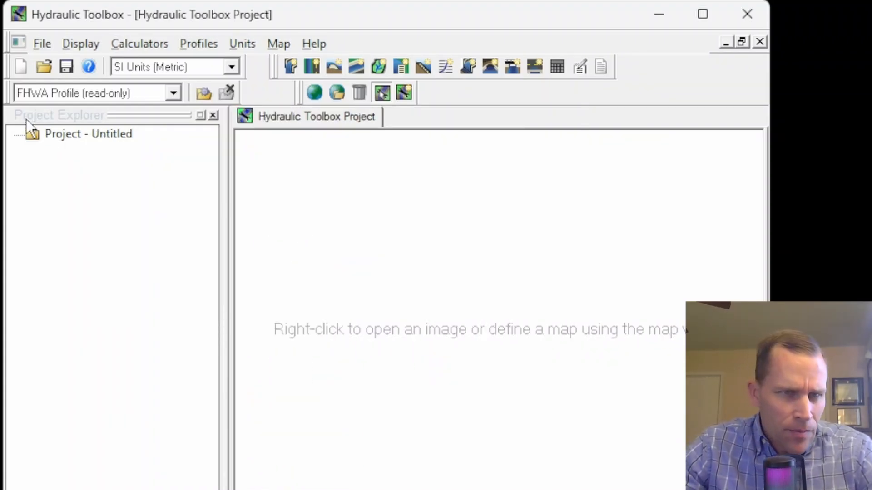
# Create a new channel analysis in the untitled project
pyautogui.rightClick(98, 133)
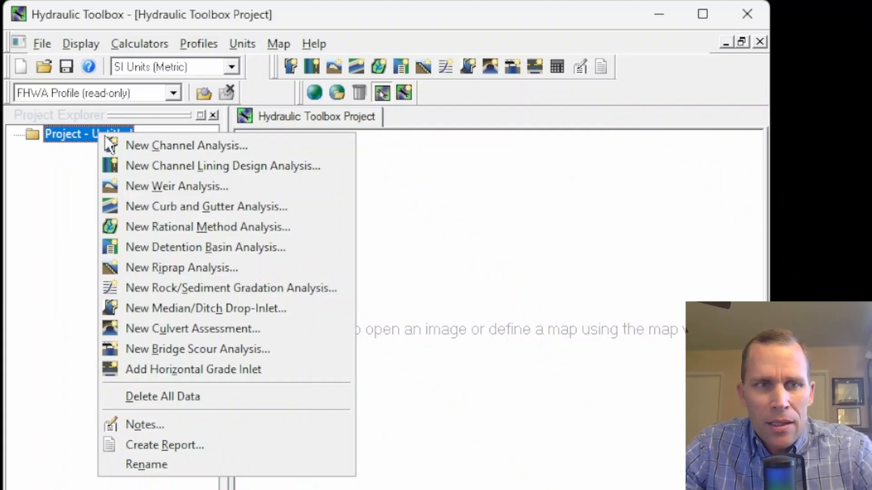
pyautogui.click(165, 145)
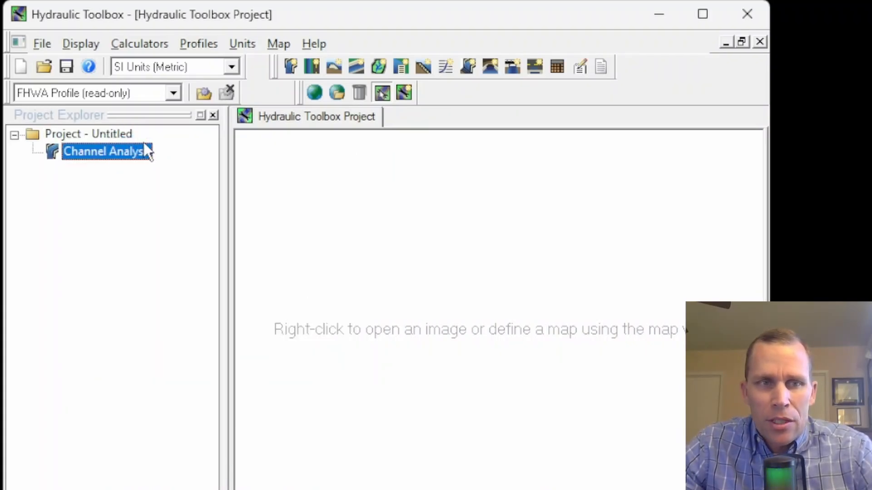
# Add a second channel analysis and switch the selection between the two analyses
pyautogui.click(150, 45)
pyautogui.click(166, 65)
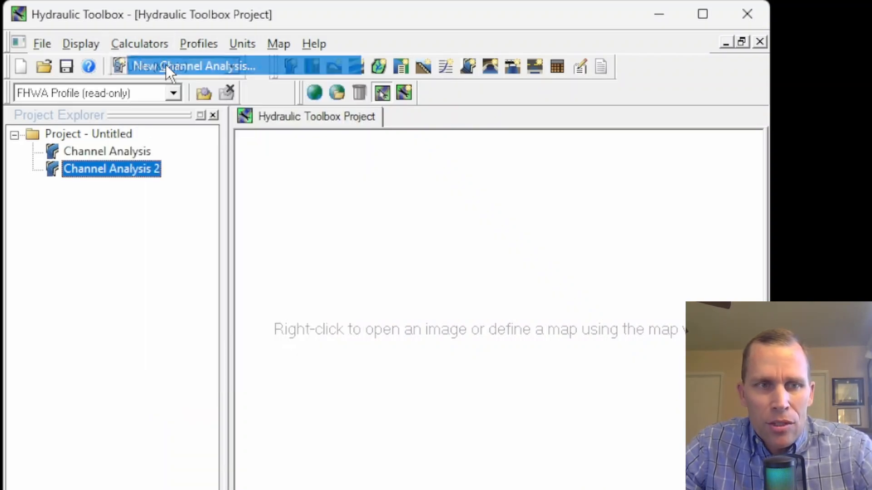
pyautogui.click(122, 153)
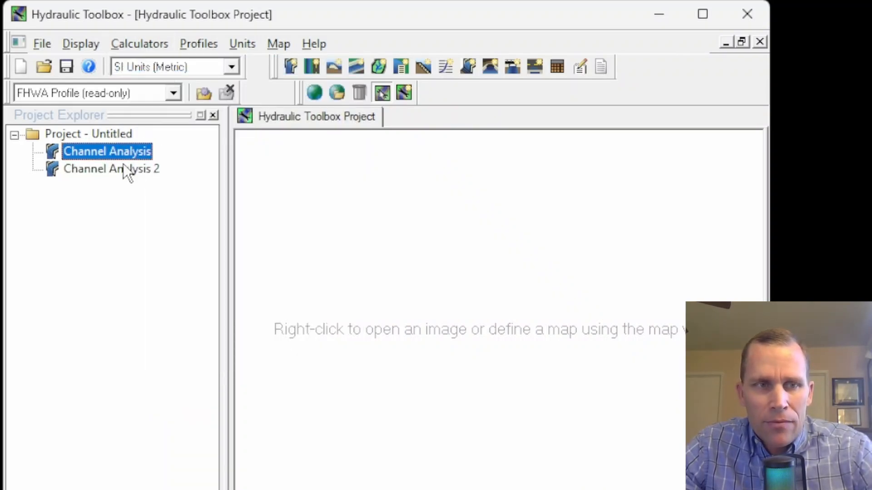
pyautogui.click(124, 167)
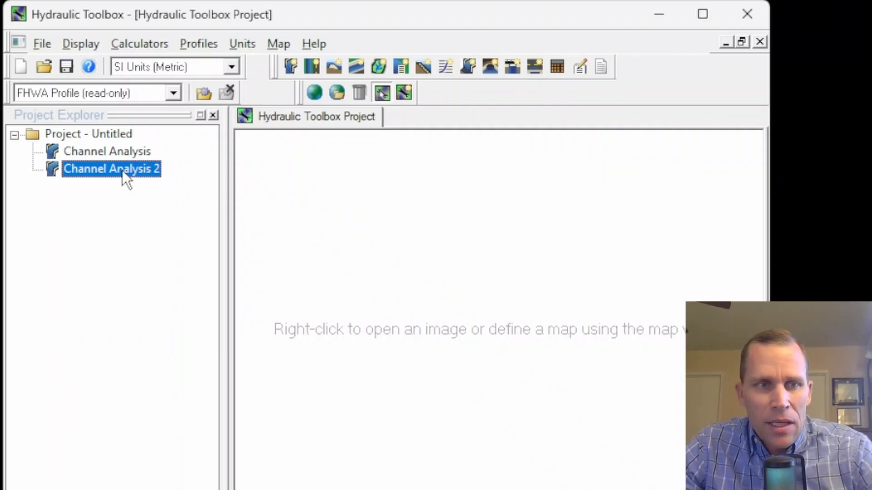
# Duplicate Channel Analysis 2
pyautogui.rightClick(122, 171)
pyautogui.click(173, 432)
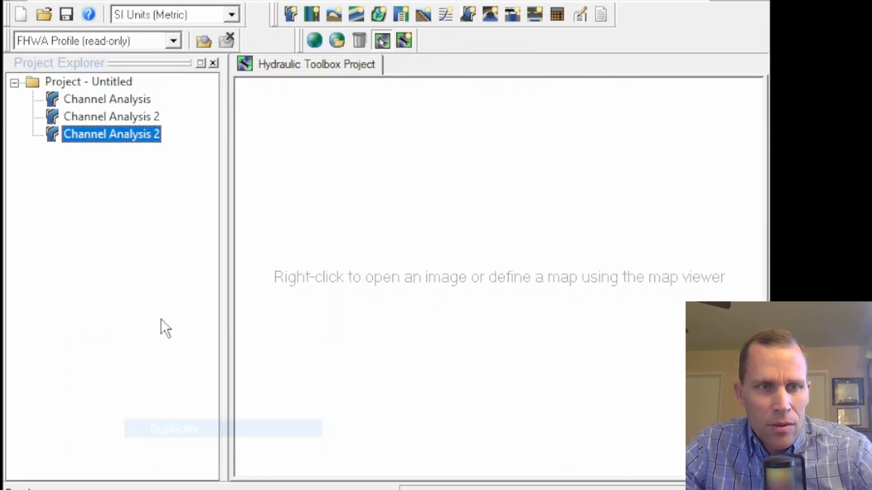
# Delete the duplicated analysis and Channel Analysis 2, leaving only the first channel analysis
pyautogui.rightClick(116, 134)
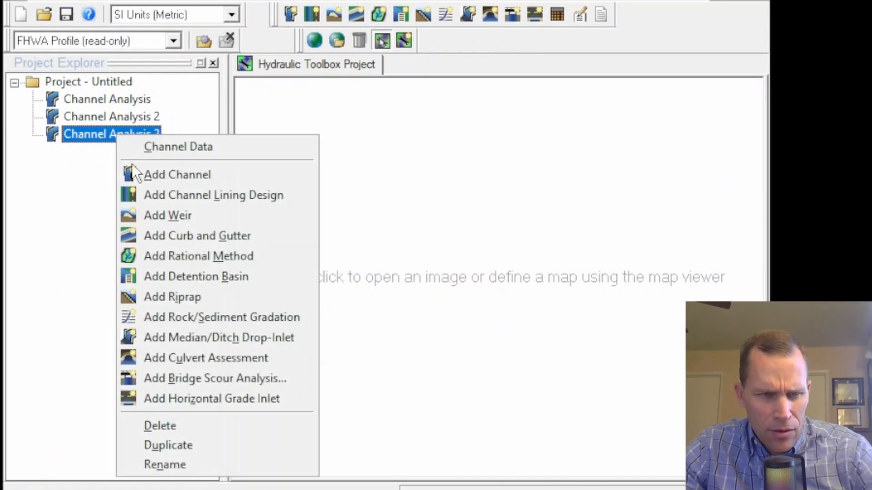
pyautogui.click(160, 427)
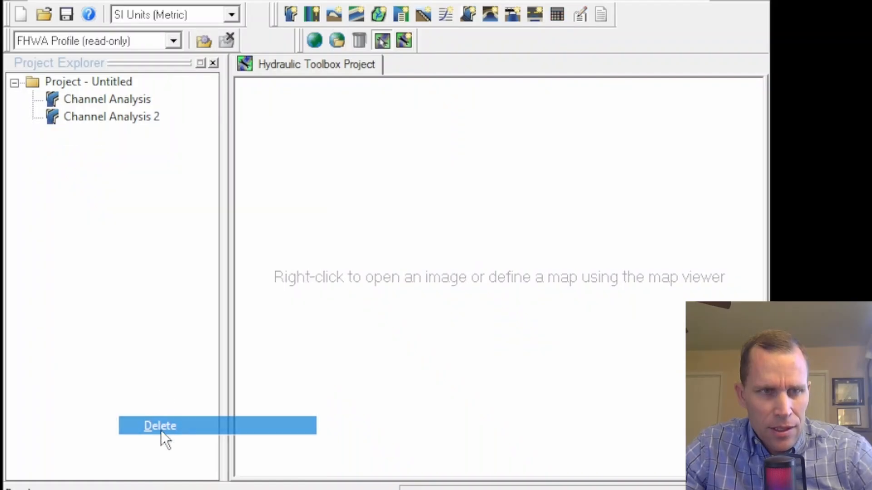
pyautogui.rightClick(99, 117)
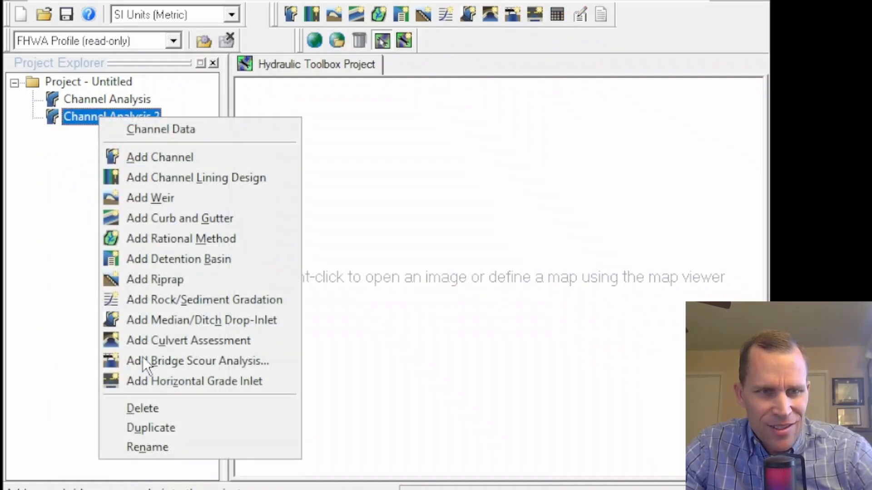
pyautogui.click(145, 411)
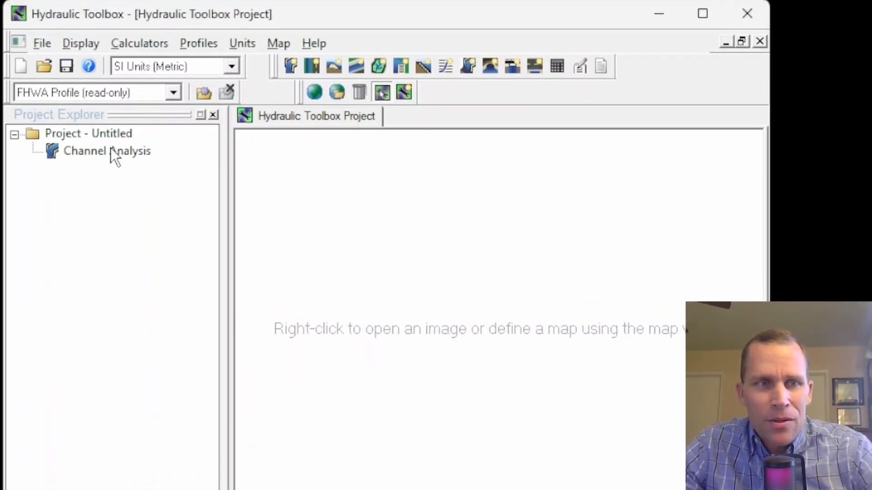
# Add a channel to the channel analysis and move its dialog up the screen
pyautogui.rightClick(87, 151)
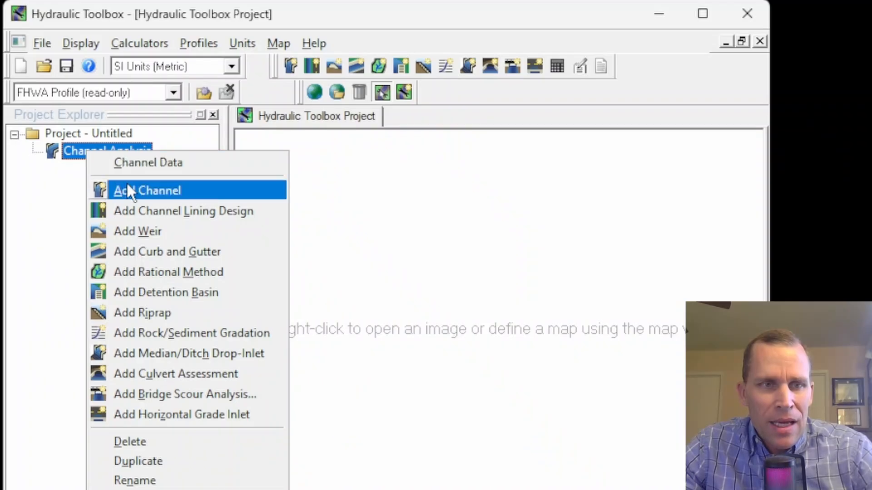
pyautogui.click(146, 165)
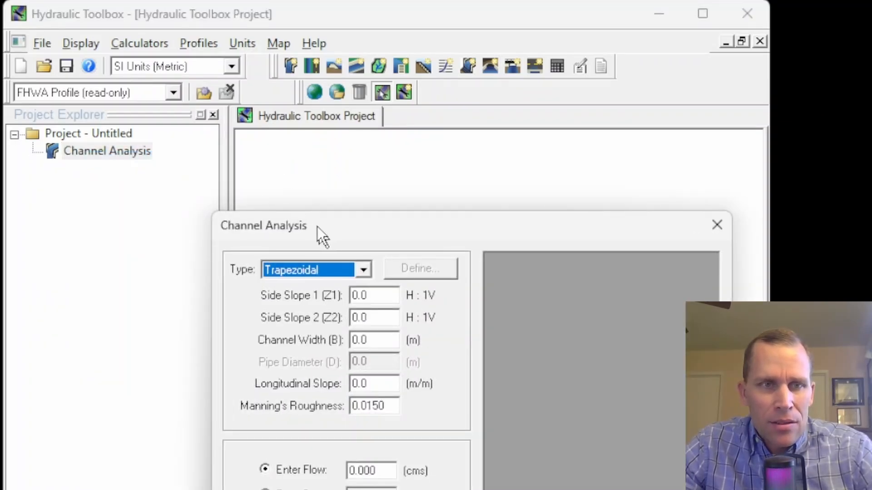
pyautogui.moveTo(317, 226); pyautogui.dragTo(143, 23)
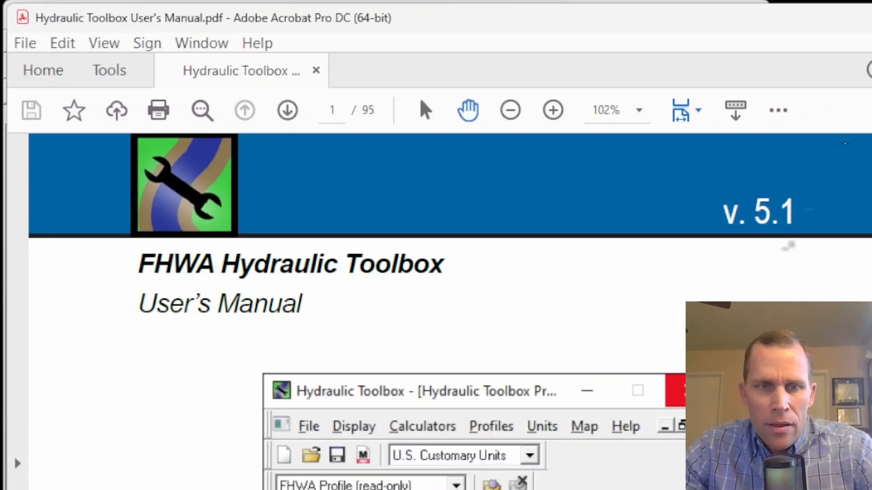
# Switch to the Hydraulic Toolbox User's Manual PDF and open its Channel Calculator section from the contents
pyautogui.scroll(-15, 640, 376)
pyautogui.scroll(-10, 591, 386)
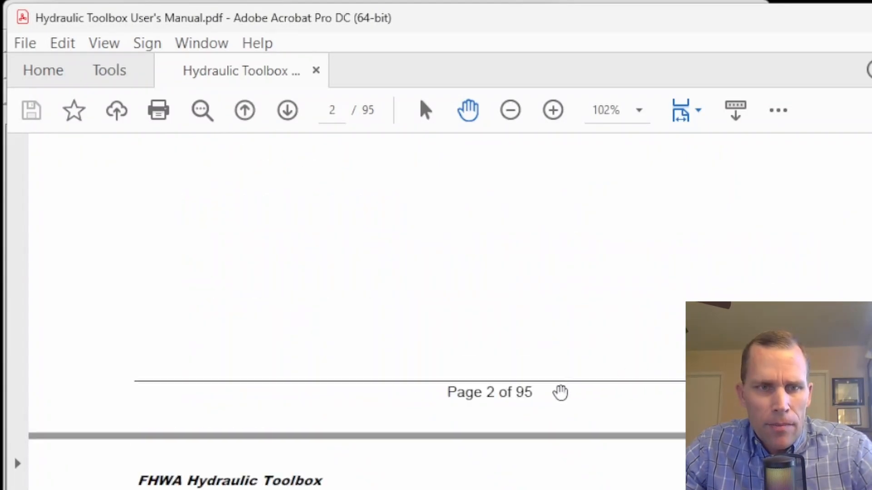
pyautogui.scroll(2, 318, 372)
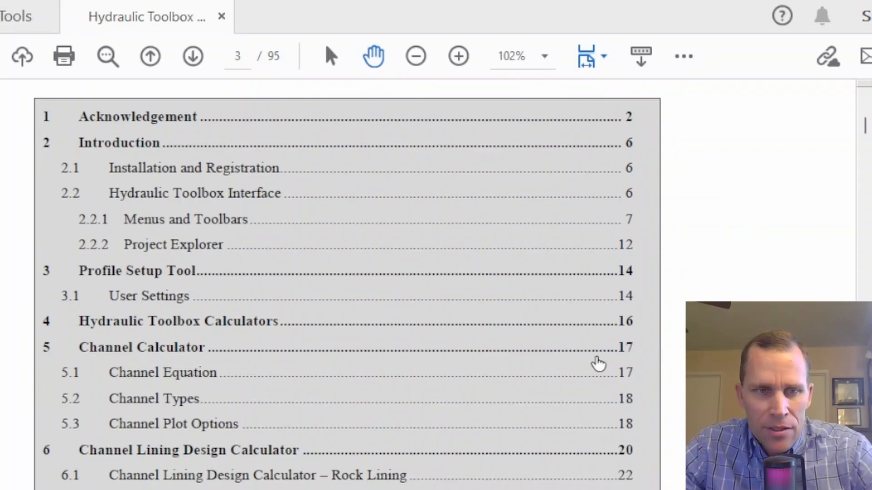
pyautogui.click(190, 350)
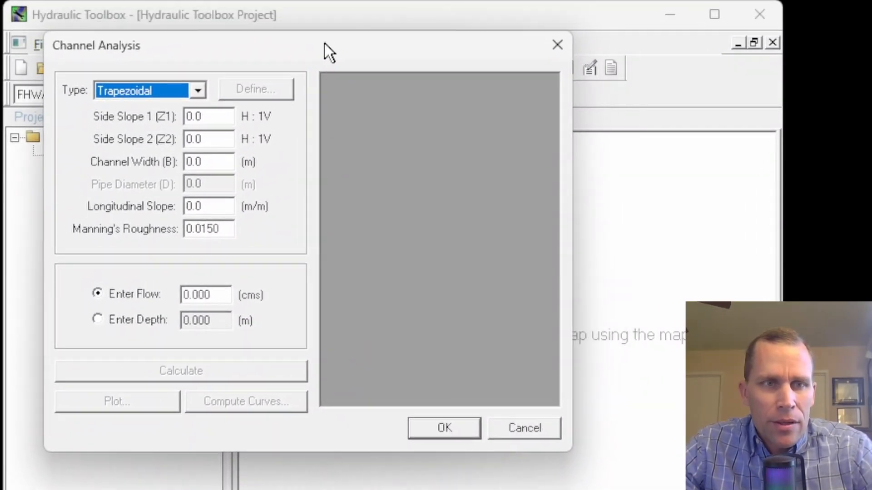
pyautogui.moveTo(325, 43); pyautogui.dragTo(321, 32)
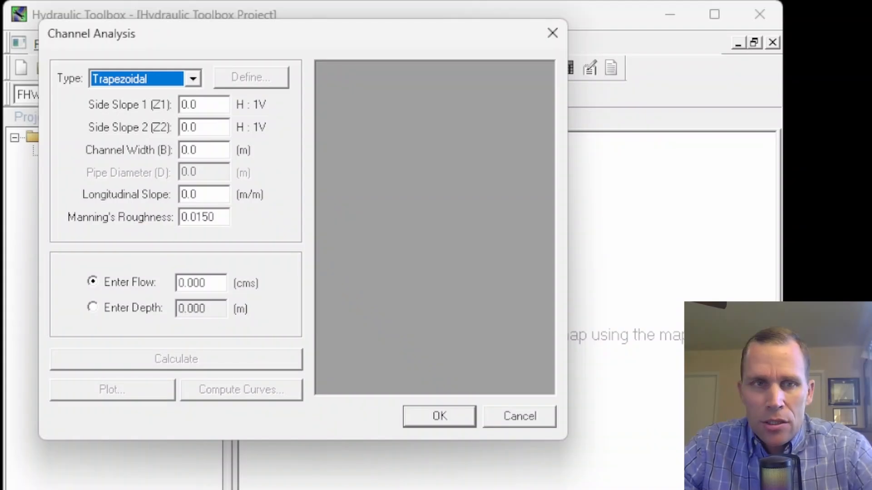
pyautogui.moveTo(267, 33)
pyautogui.mouseDown()
pyautogui.moveTo(287, 33)
pyautogui.moveTo(269, 29)
pyautogui.mouseUp()
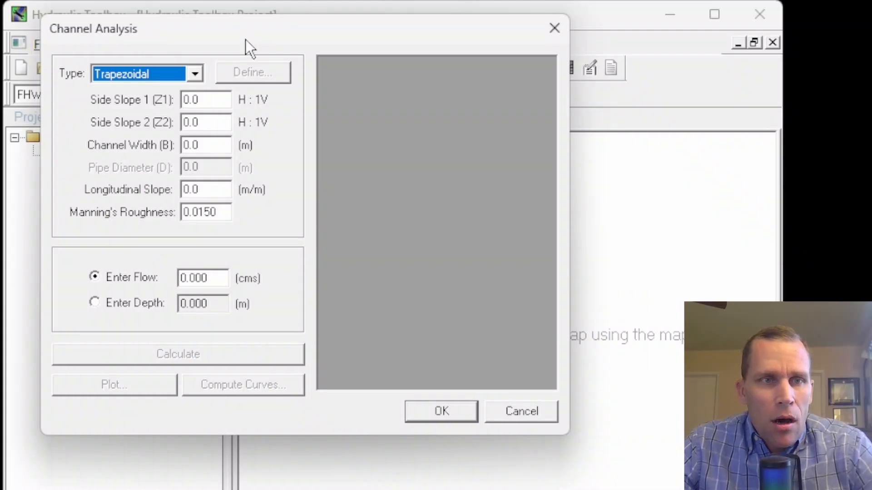
pyautogui.moveTo(245, 39); pyautogui.dragTo(391, 53)
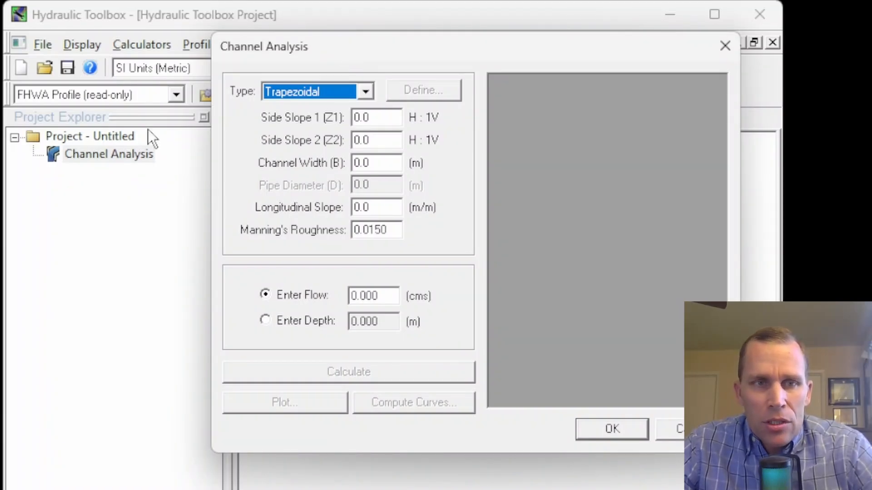
pyautogui.moveTo(327, 53); pyautogui.dragTo(213, 40)
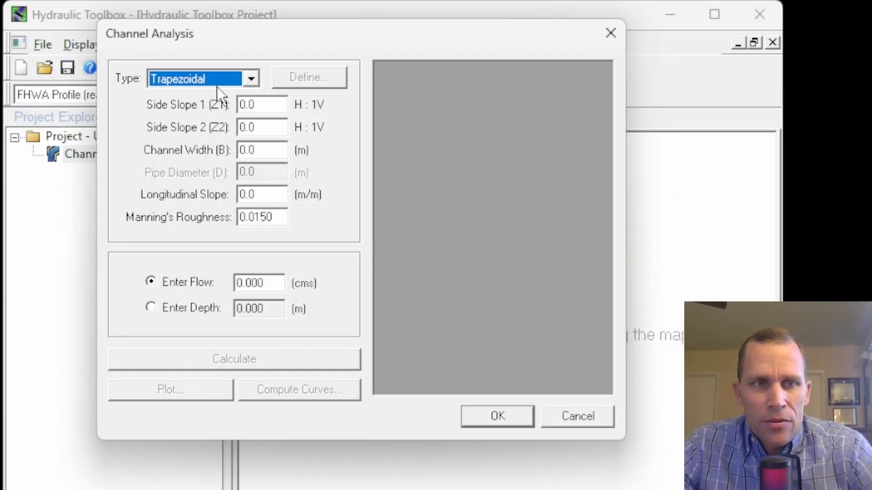
# Keep Trapezoidal as the channel type and step through its side slope and channel width fields
pyautogui.click(250, 79)
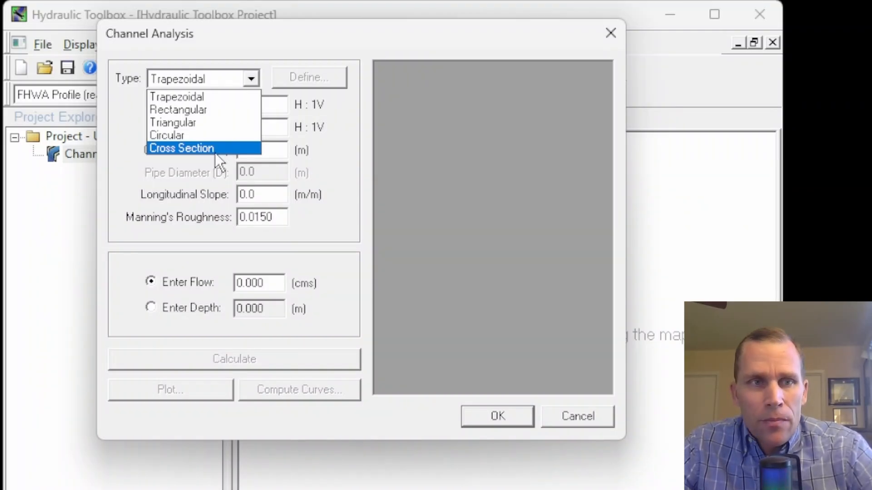
pyautogui.click(194, 98)
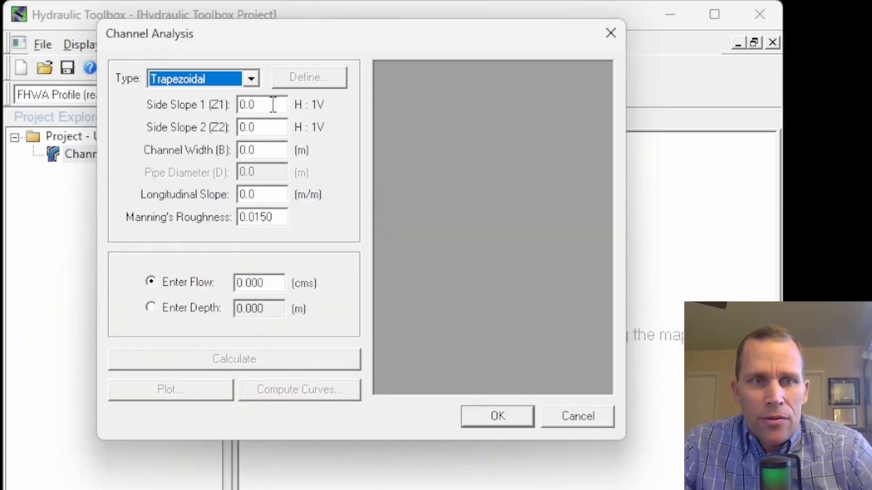
pyautogui.press('Tab')
pyautogui.press('Tab')
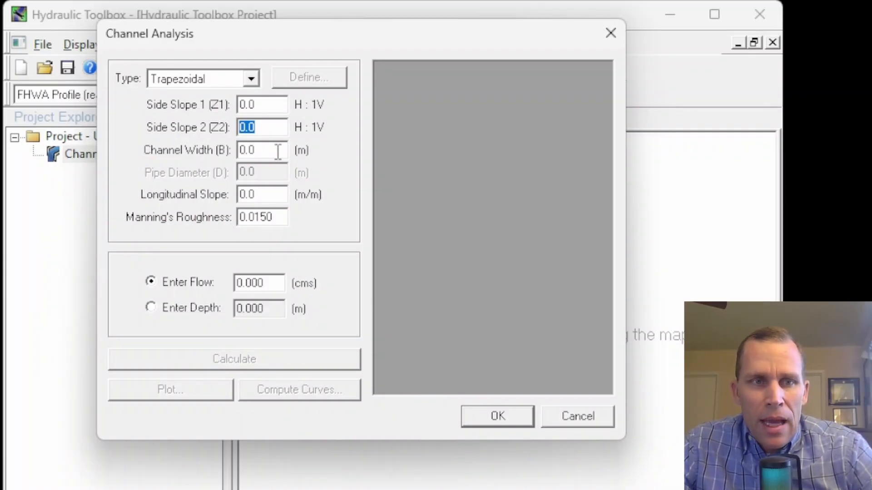
pyautogui.press('Tab')
# Switch the channel type to Rectangular and select the channel width field
pyautogui.click(251, 79)
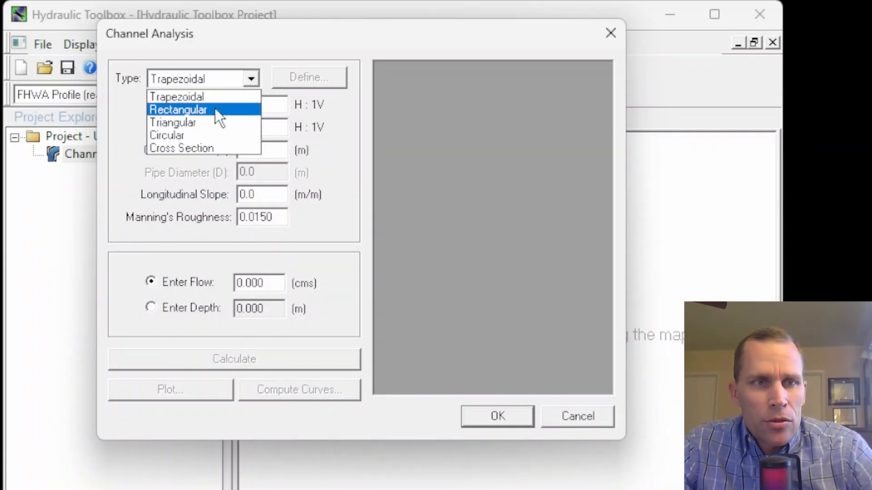
pyautogui.click(215, 108)
pyautogui.click(268, 149)
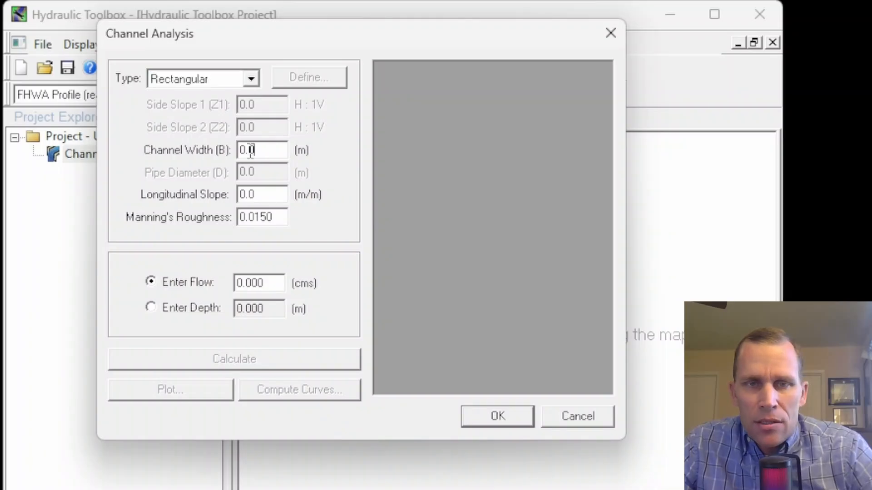
# Switch the channel type to Triangular and move into the side slope field
pyautogui.click(249, 79)
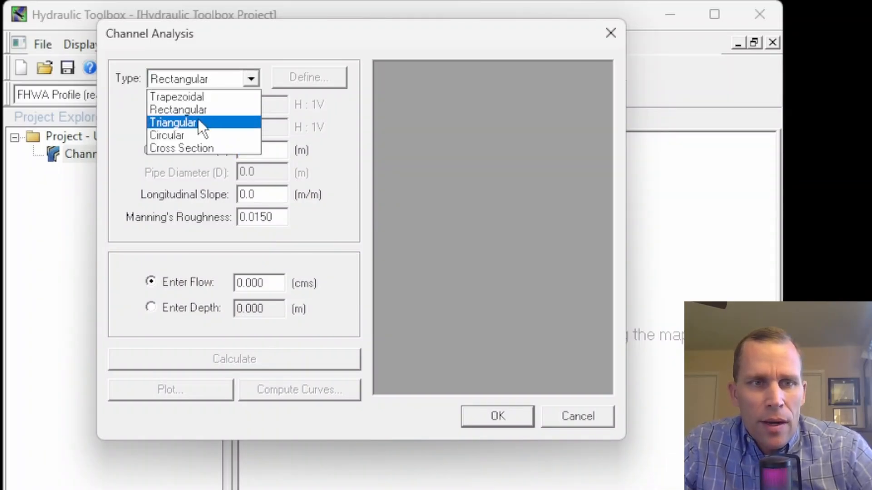
pyautogui.click(198, 119)
pyautogui.press('Tab')
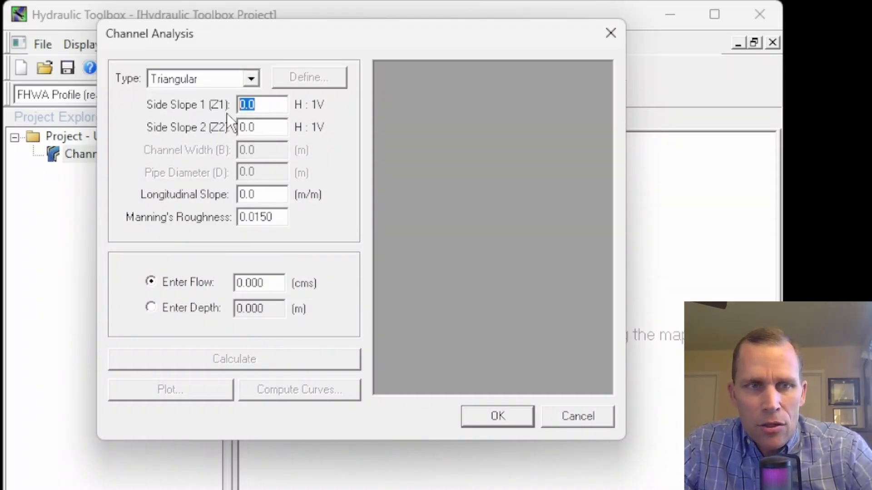
# Switch the channel type to Circular and move into the pipe diameter field
pyautogui.click(241, 75)
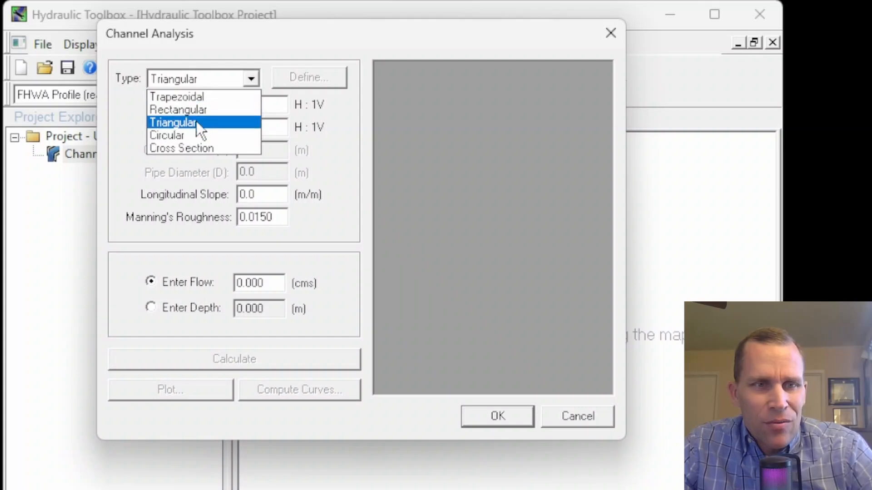
pyautogui.click(186, 135)
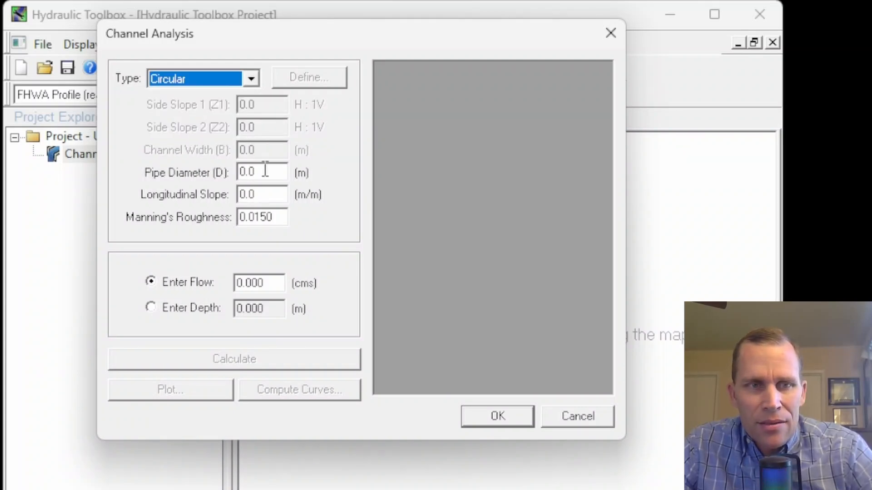
pyautogui.press('Tab')
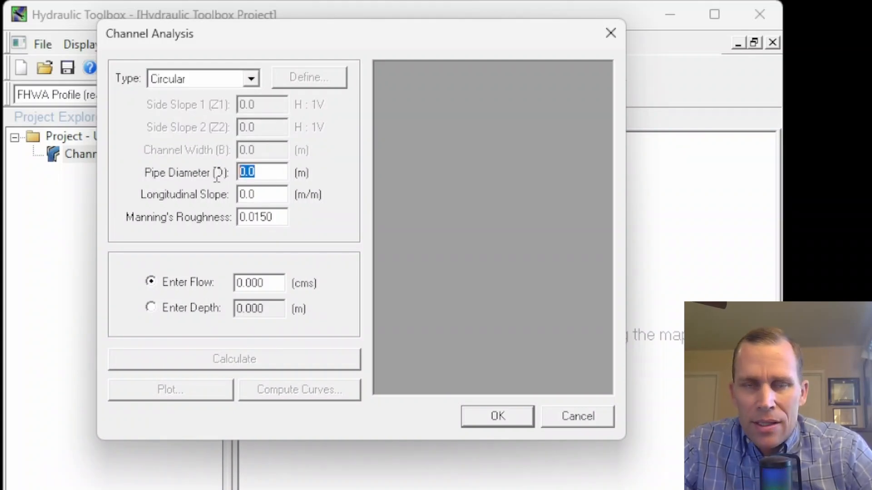
# Set the channel type to Cross Section
pyautogui.click(250, 83)
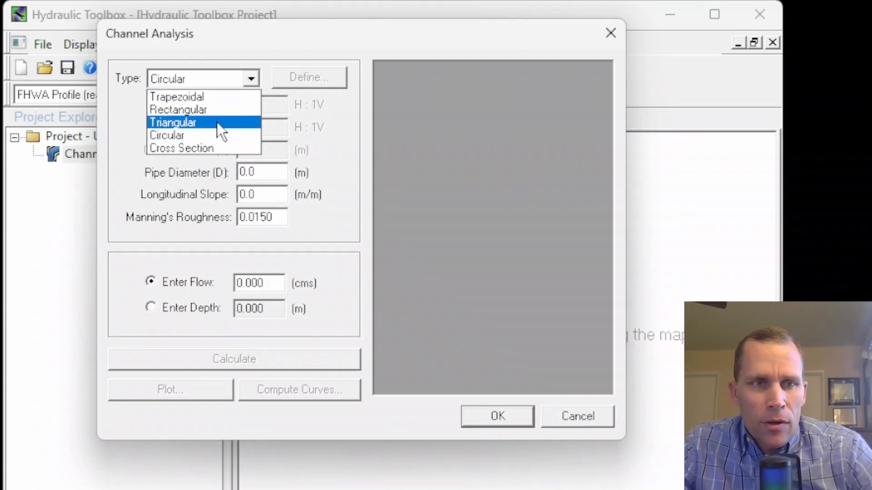
pyautogui.click(213, 153)
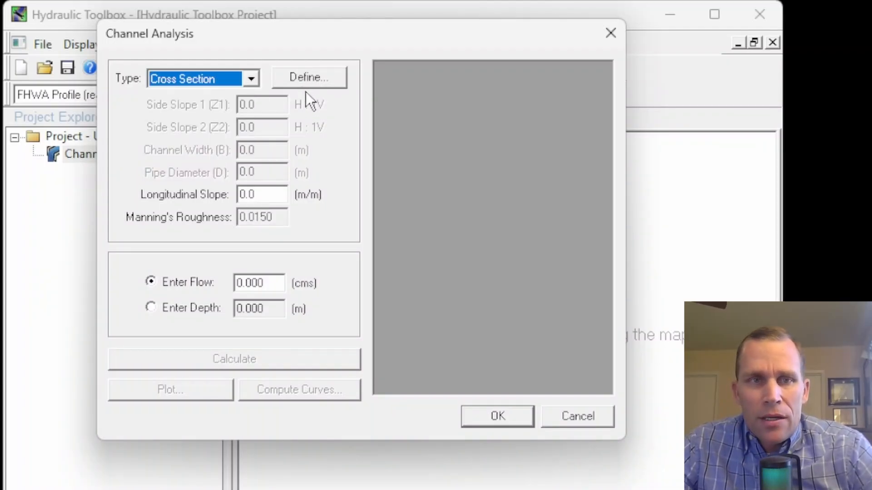
# Set the channel type back to Trapezoidal and close the Channel Analysis dialog
pyautogui.click(250, 79)
pyautogui.click(226, 94)
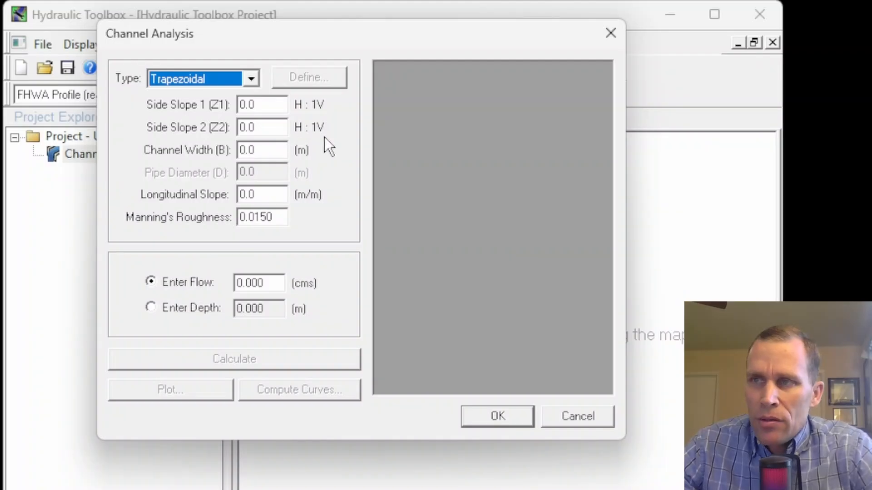
pyautogui.click(269, 145)
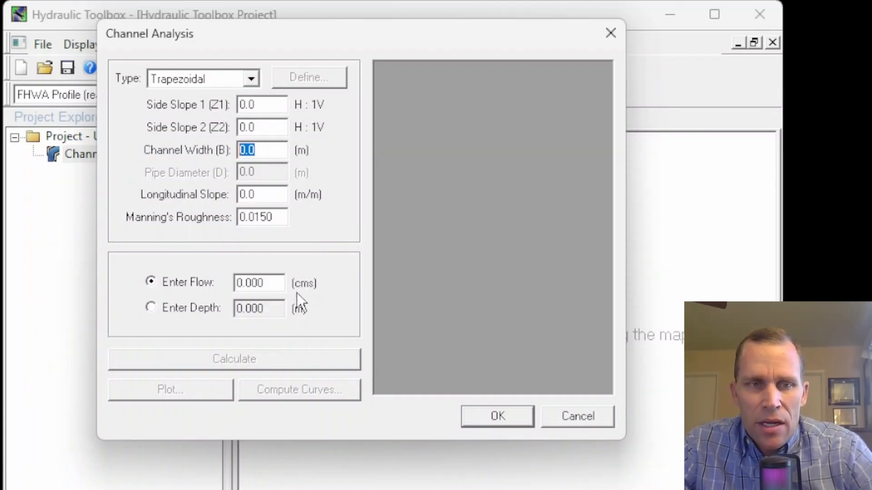
pyautogui.click(506, 418)
# Switch the project units to U.S. Customary Units and reopen the Channel Analysis channel data
pyautogui.click(235, 71)
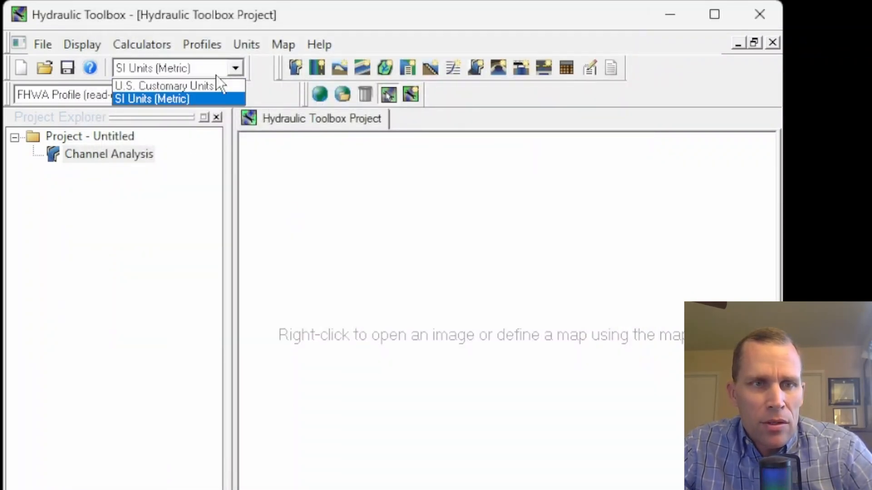
pyautogui.click(194, 85)
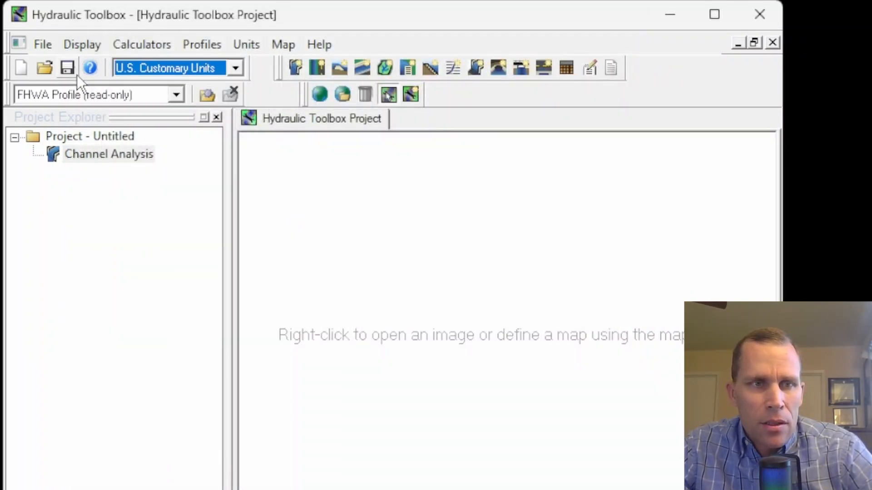
pyautogui.rightClick(118, 158)
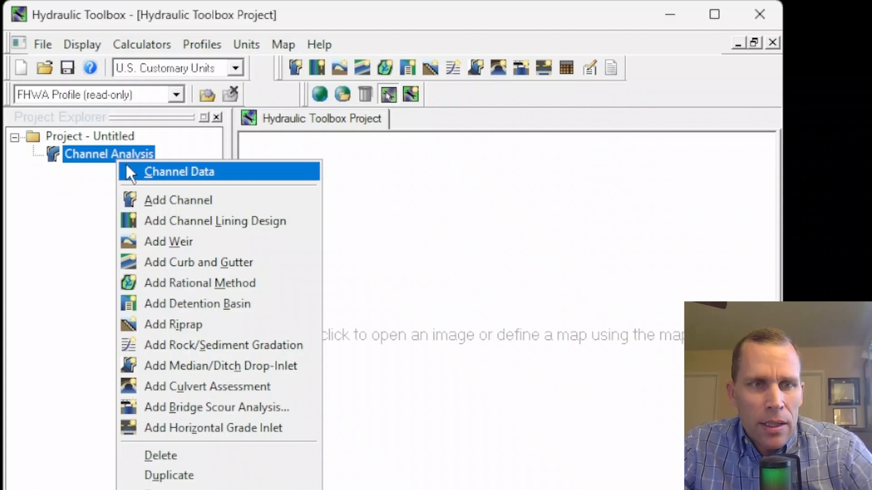
pyautogui.click(156, 173)
pyautogui.moveTo(400, 227); pyautogui.dragTo(267, 49)
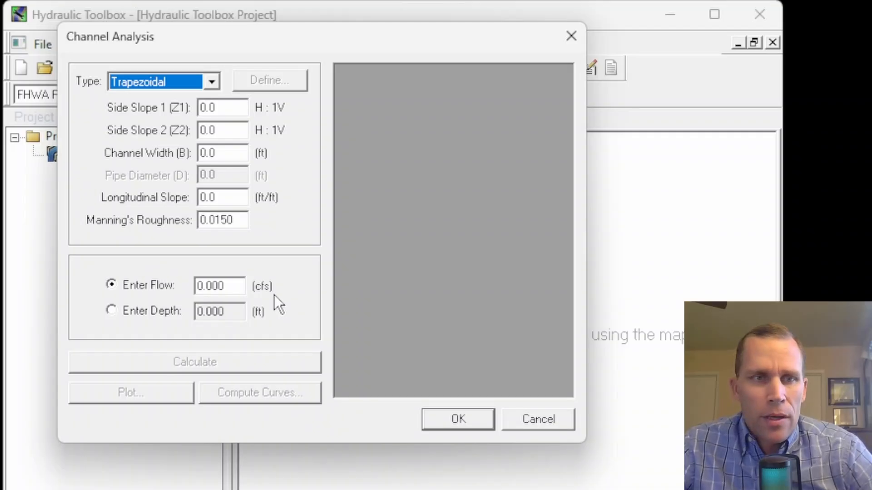
# Enter side slopes of 1 and 1 H:1V, a channel width of 5 ft and a longitudinal slope of 0.005 ft/ft
pyautogui.click(234, 108)
pyautogui.write('1')
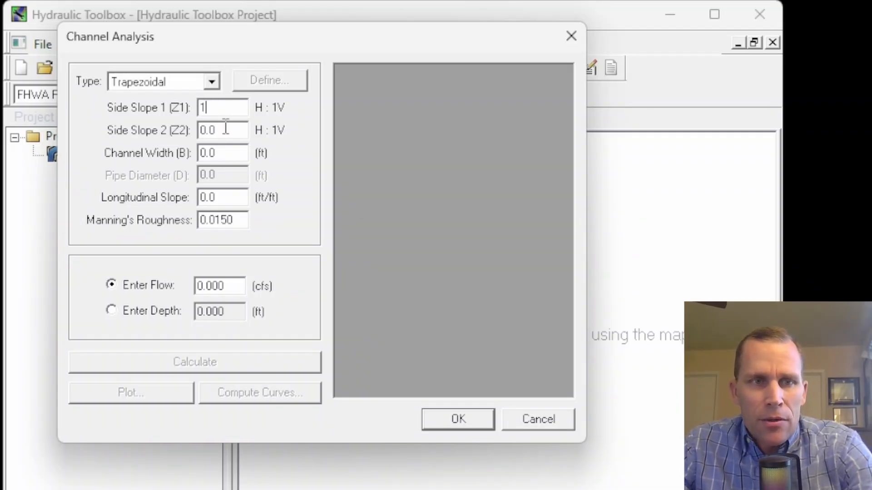
pyautogui.click(226, 128)
pyautogui.write('1')
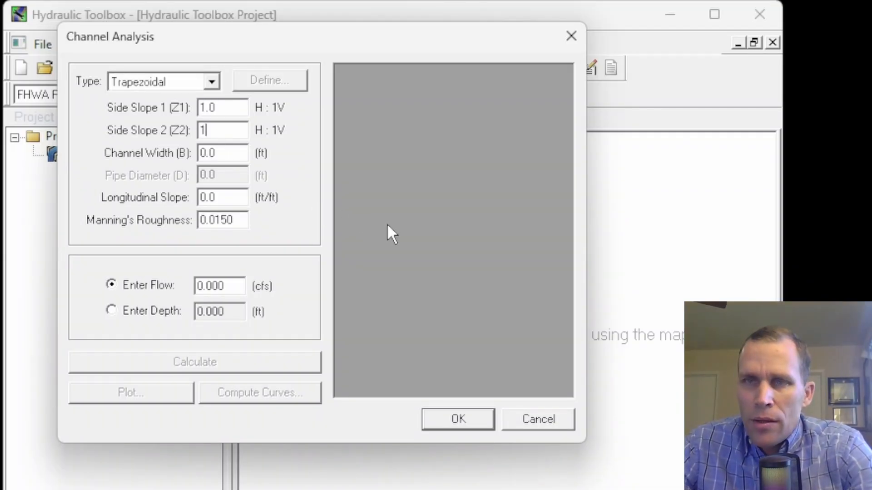
pyautogui.click(215, 152)
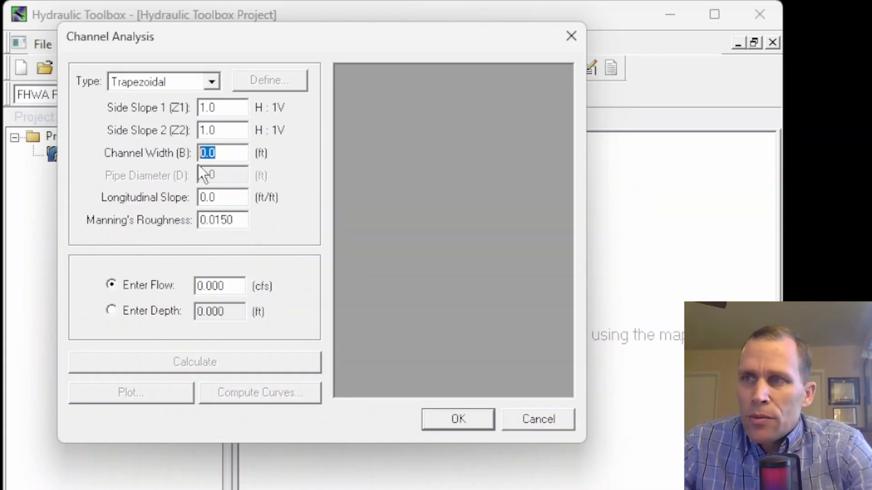
pyautogui.write('5')
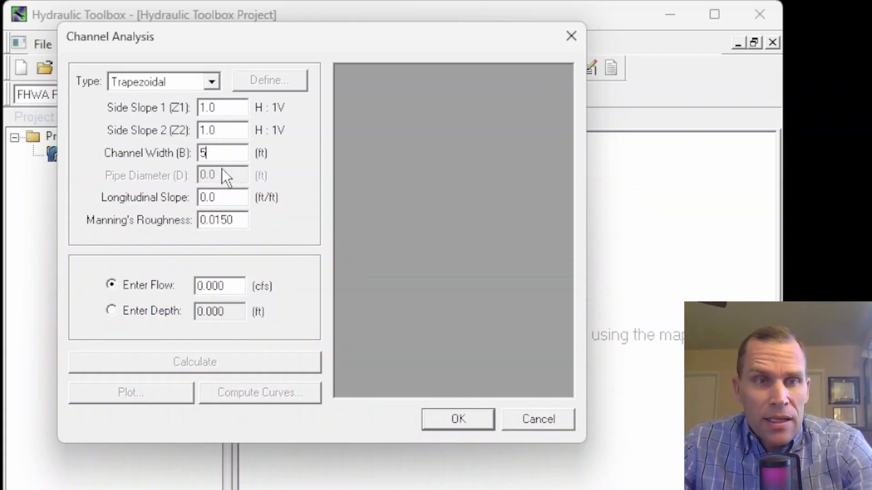
pyautogui.click(228, 197)
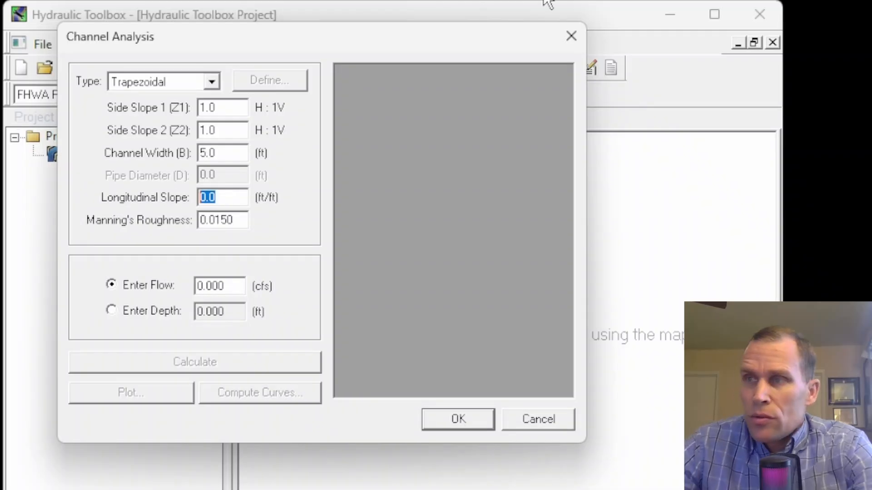
pyautogui.write('0.005')
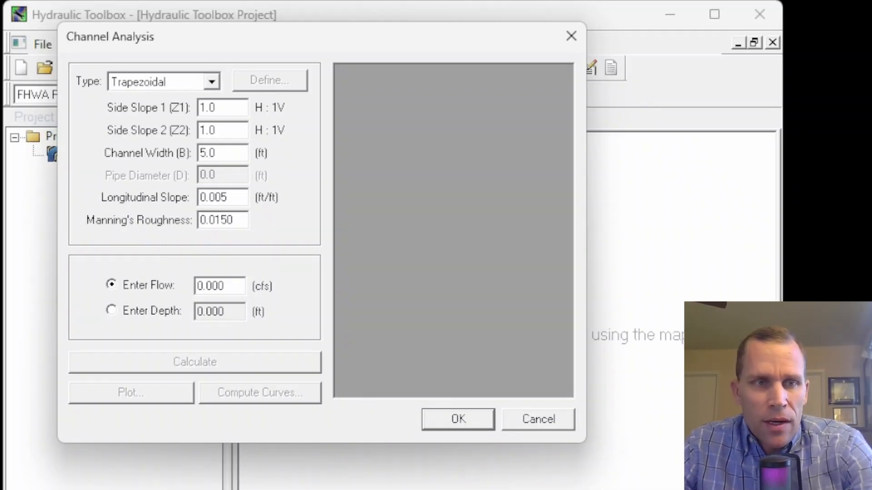
# Enter a flow of 10 cfs and calculate the channel results
pyautogui.click(241, 220)
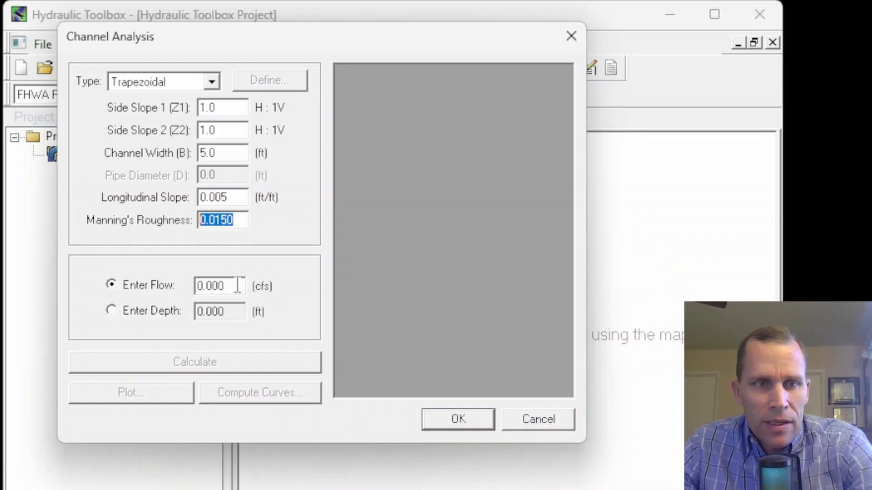
pyautogui.press('Tab')
pyautogui.write('10')
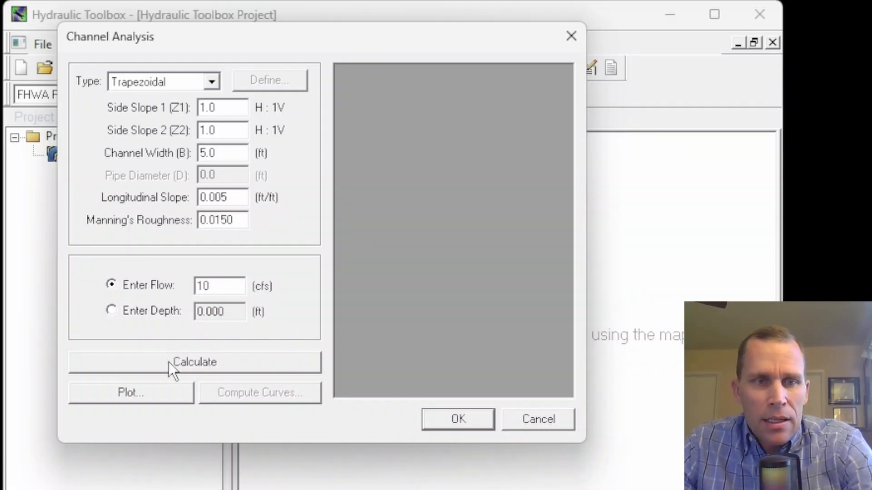
pyautogui.click(188, 362)
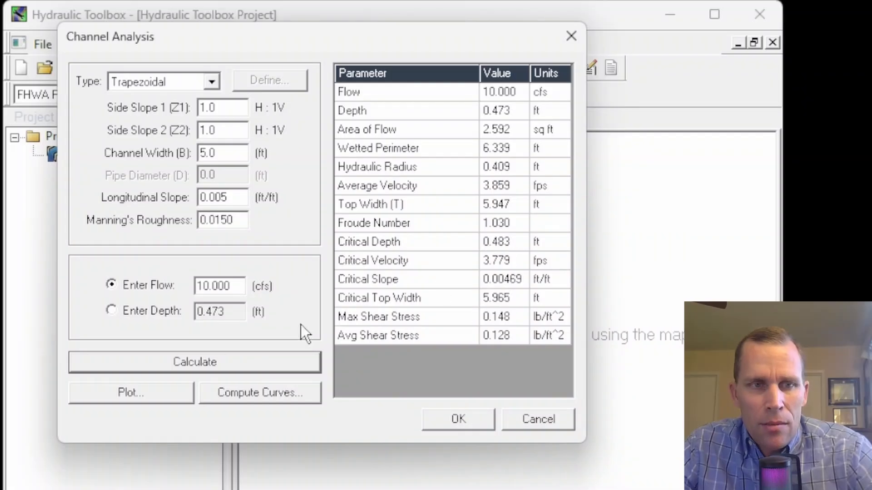
# Set the flow to 50 cfs and recalculate the channel
pyautogui.moveTo(236, 314); pyautogui.dragTo(183, 311)
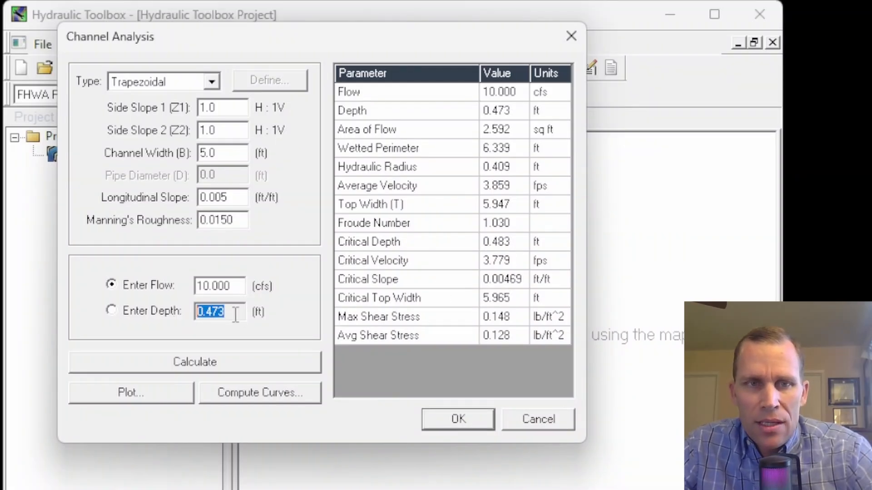
pyautogui.click(504, 112)
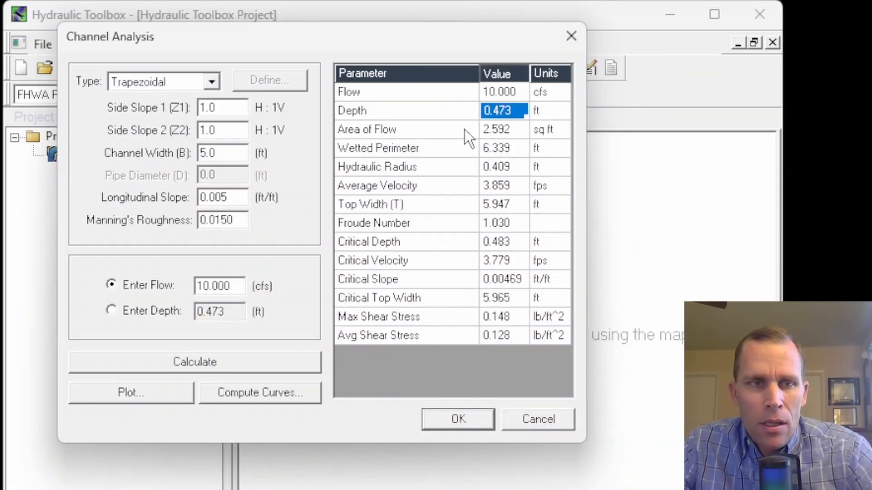
pyautogui.moveTo(233, 291); pyautogui.dragTo(156, 283)
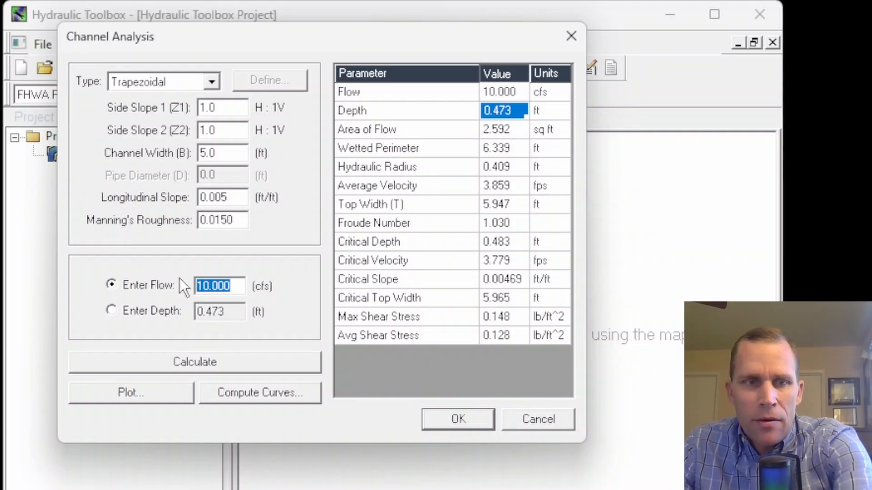
pyautogui.write('50')
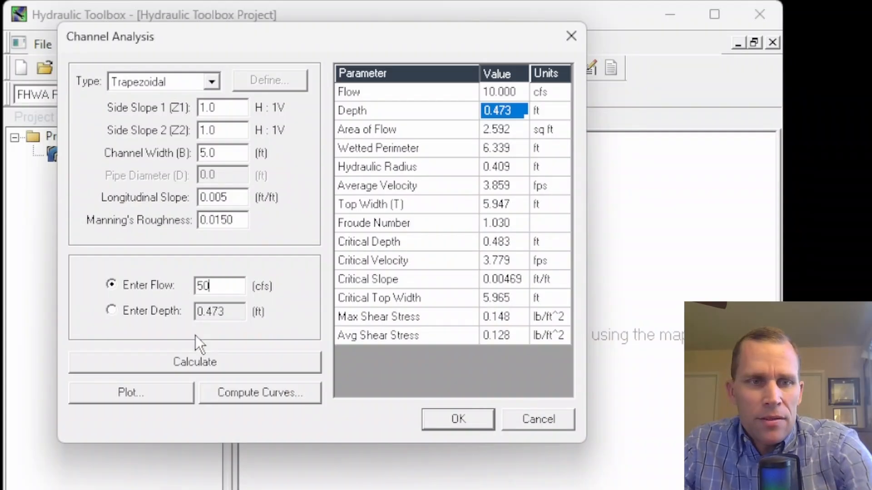
pyautogui.click(203, 362)
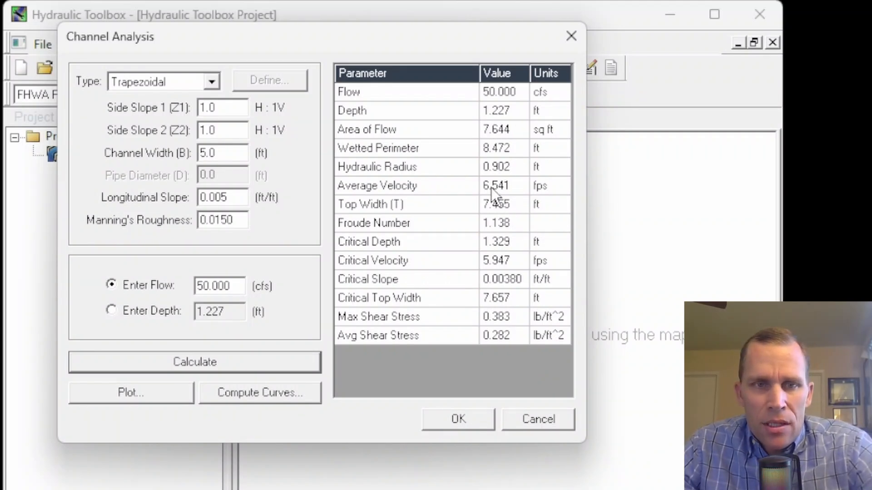
# Review the velocity and Froude number, plot the trapezoidal channel section, and open then cancel its plot customization
pyautogui.click(507, 191)
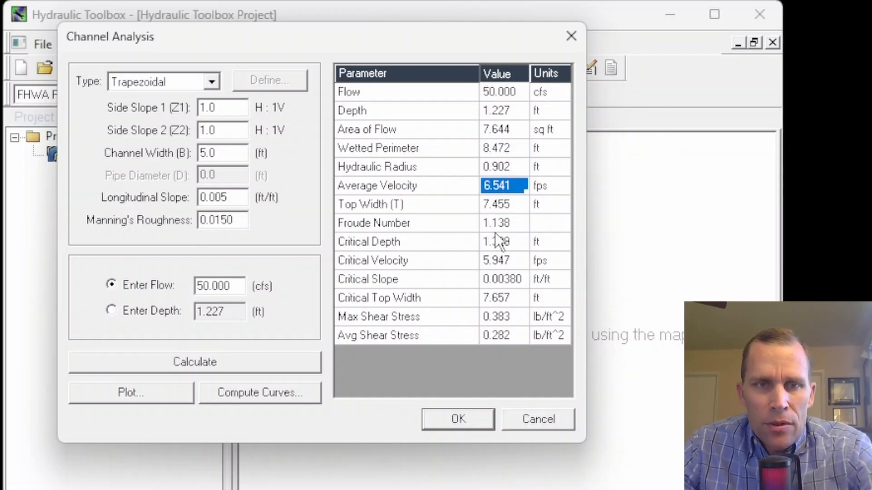
pyautogui.click(507, 224)
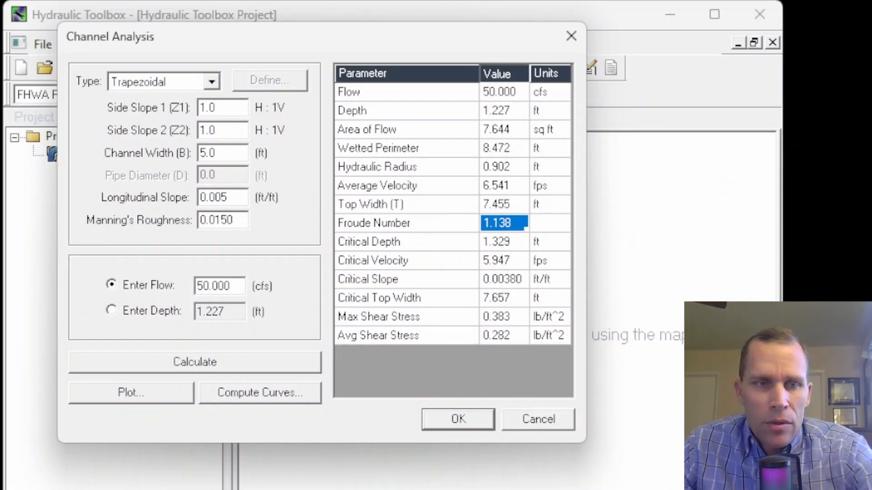
pyautogui.click(167, 393)
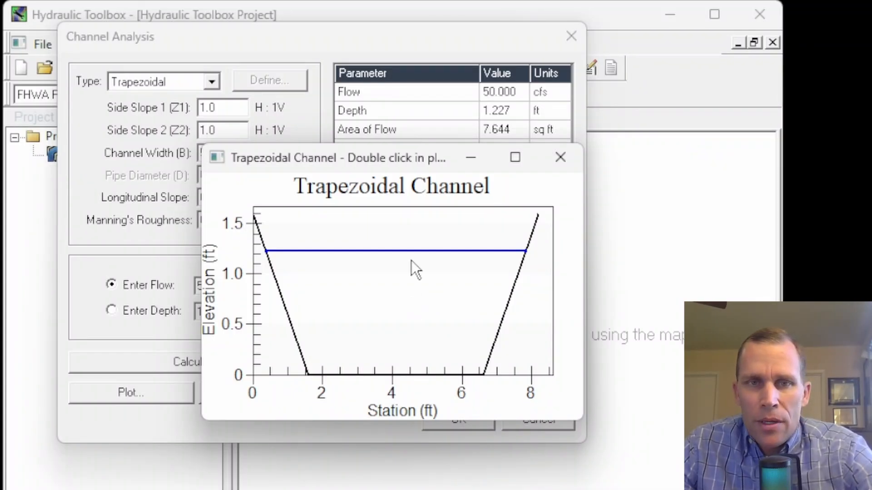
pyautogui.doubleClick(369, 273)
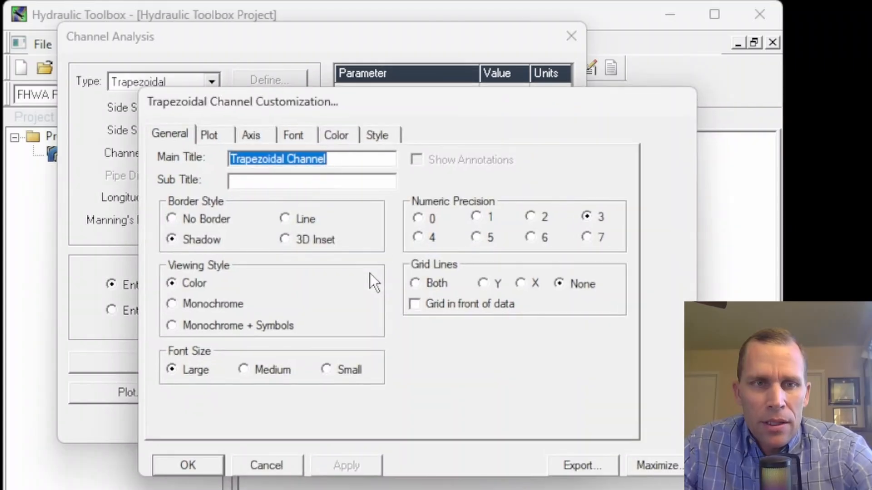
pyautogui.moveTo(353, 106)
pyautogui.mouseDown()
pyautogui.moveTo(393, 100)
pyautogui.moveTo(356, 94)
pyautogui.mouseUp()
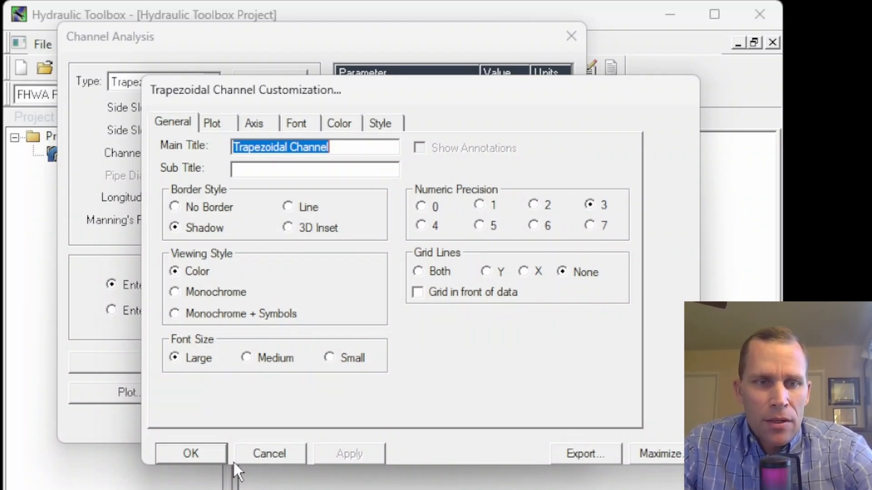
pyautogui.click(265, 447)
pyautogui.moveTo(410, 161); pyautogui.dragTo(374, 93)
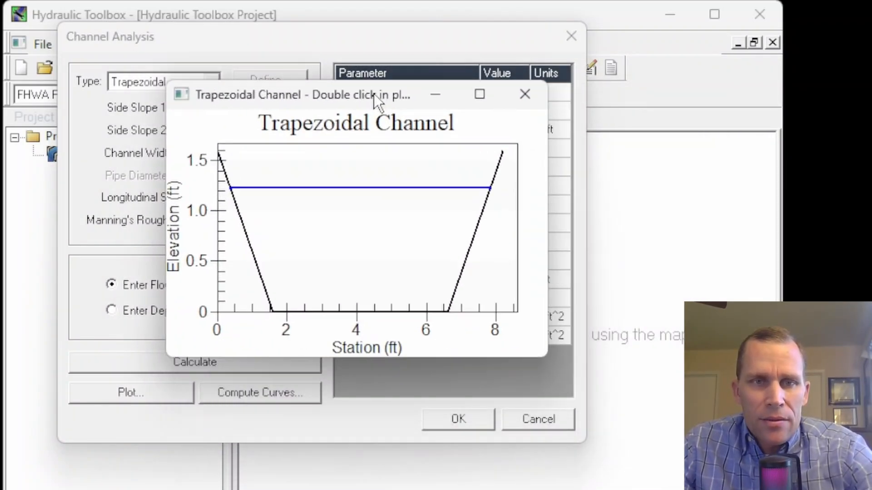
pyautogui.click(528, 93)
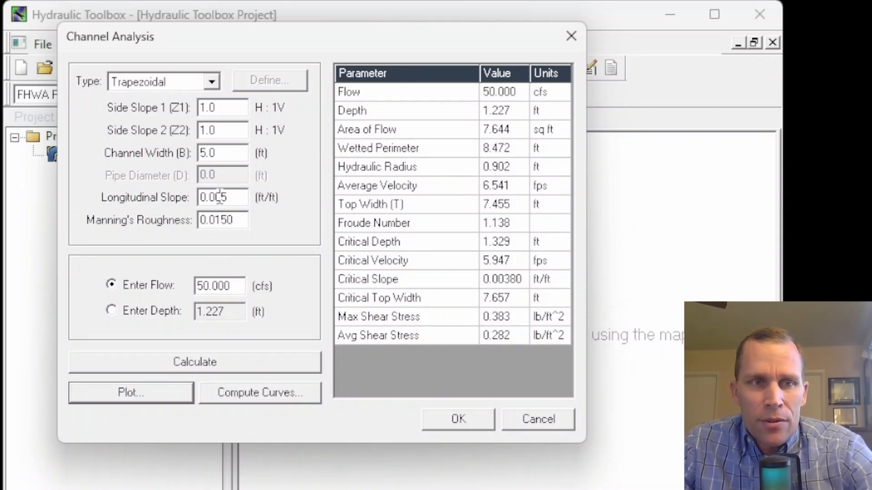
# Change the longitudinal slope to 0.002 ft/ft and recalculate the channel
pyautogui.moveTo(219, 197); pyautogui.dragTo(238, 200)
pyautogui.write('2')
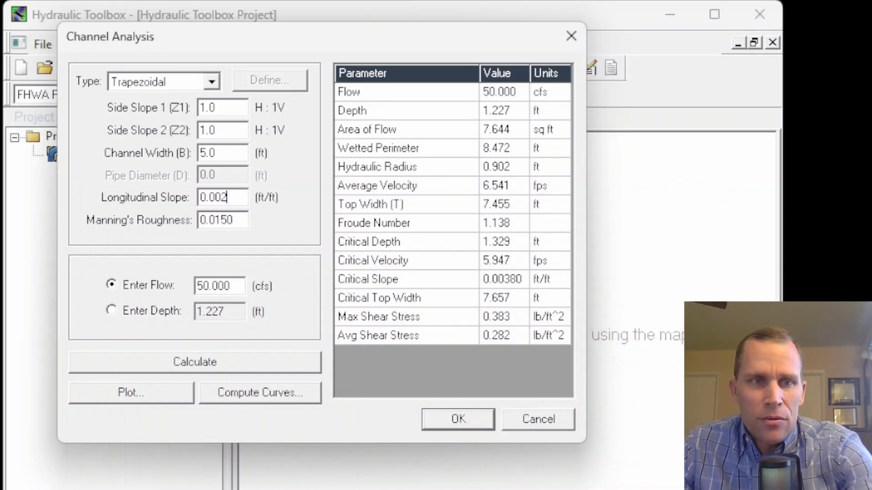
pyautogui.moveTo(236, 197); pyautogui.dragTo(180, 192)
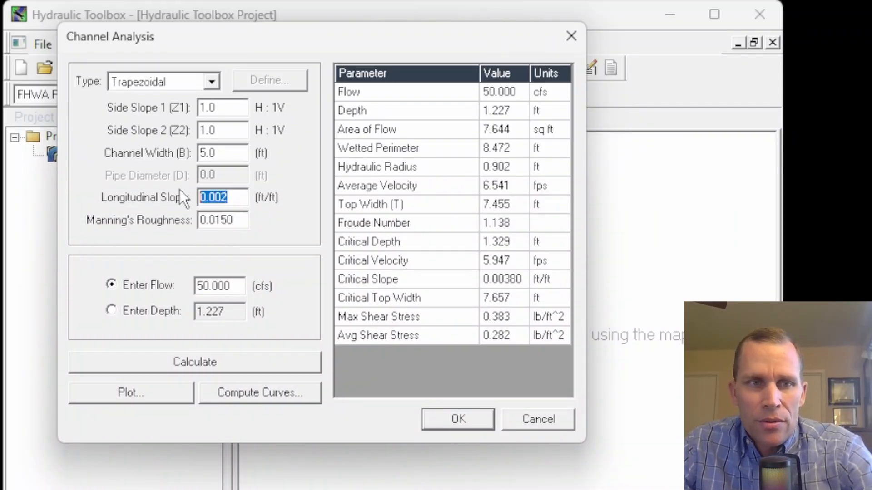
pyautogui.click(237, 200)
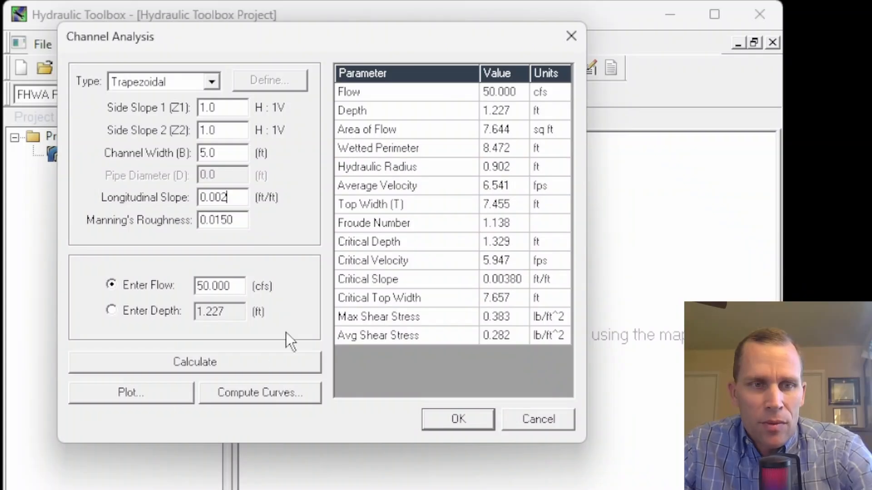
pyautogui.click(207, 358)
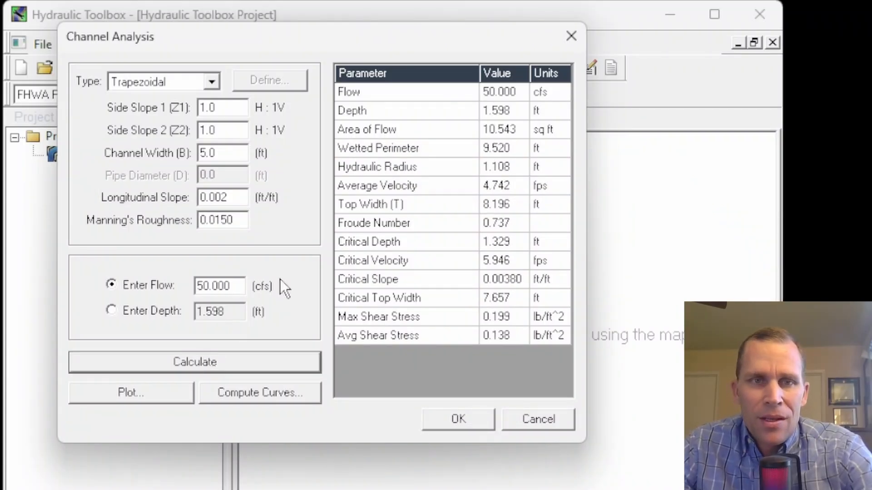
# Review the recalculated depth, average velocity and Froude number, and select the longitudinal slope value
pyautogui.click(510, 116)
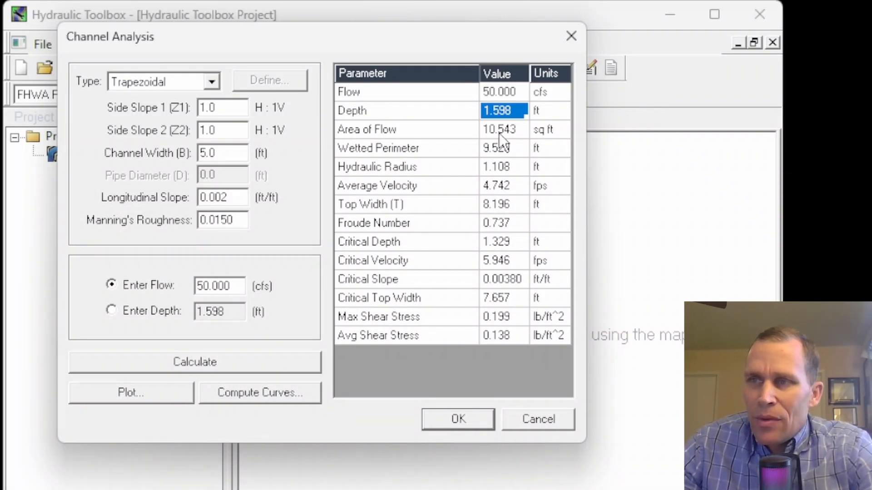
pyautogui.click(499, 189)
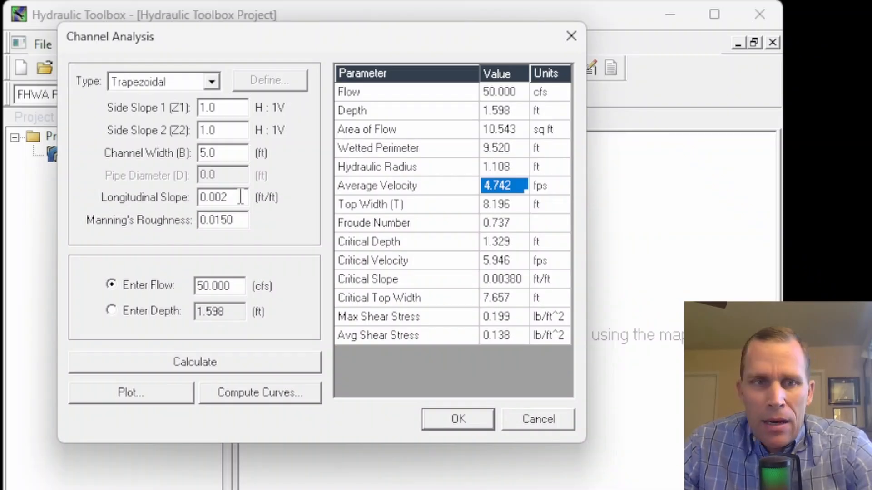
pyautogui.click(512, 227)
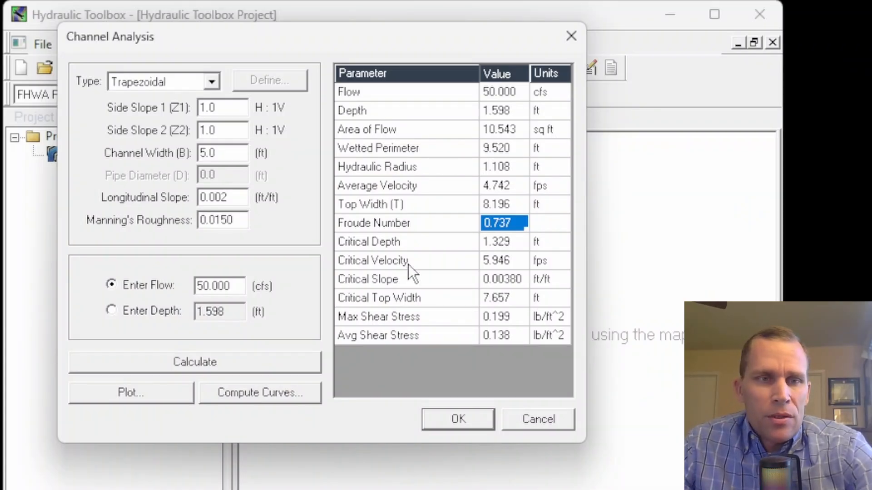
pyautogui.moveTo(239, 198); pyautogui.dragTo(160, 189)
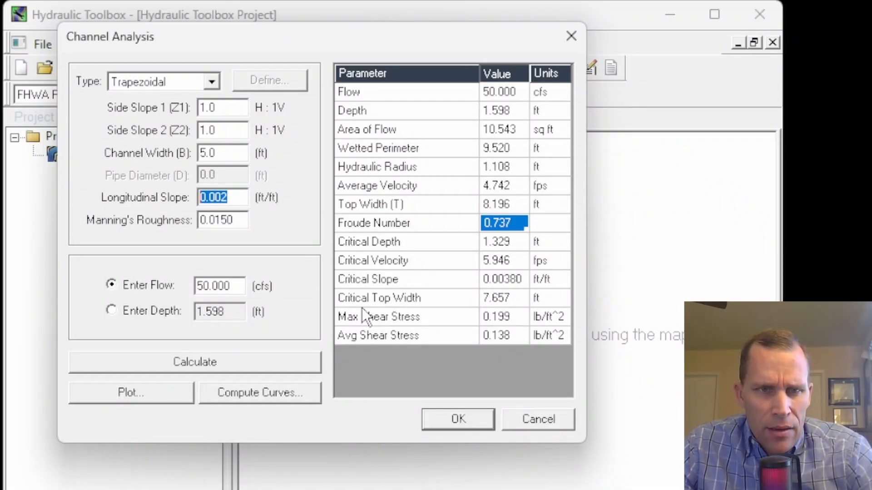
# Review the critical slope result and plot the trapezoidal channel section, then close the plot
pyautogui.click(506, 284)
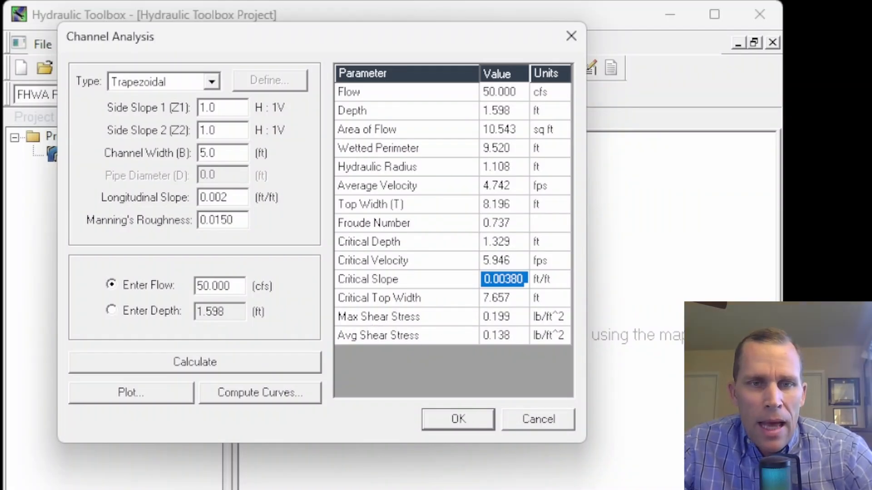
pyautogui.click(139, 396)
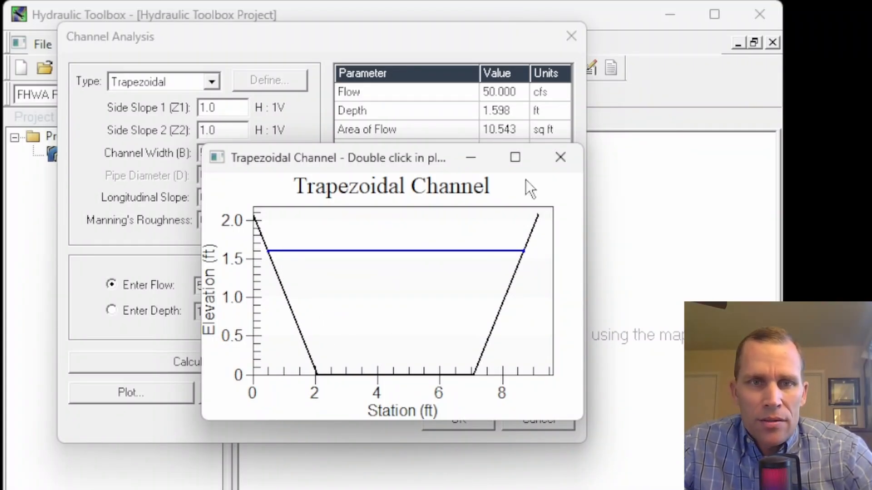
pyautogui.click(563, 154)
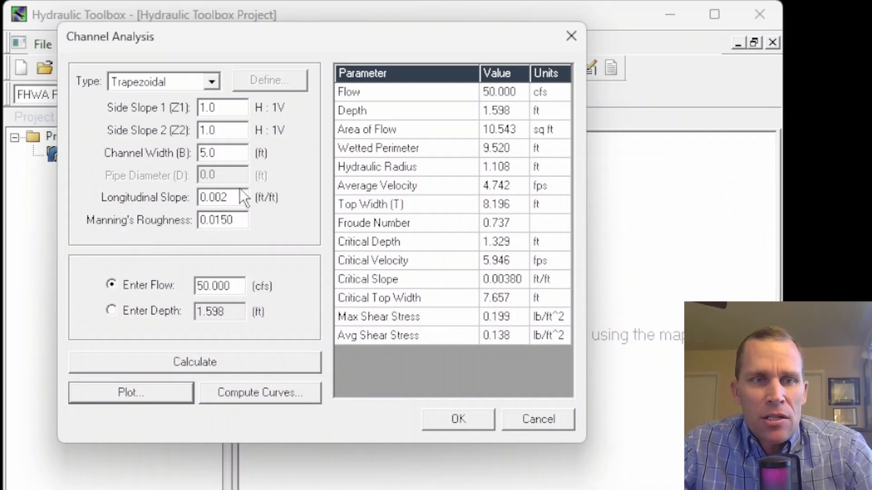
# Change the channel width to 4 ft and recalculate the channel
pyautogui.moveTo(239, 196); pyautogui.dragTo(203, 198)
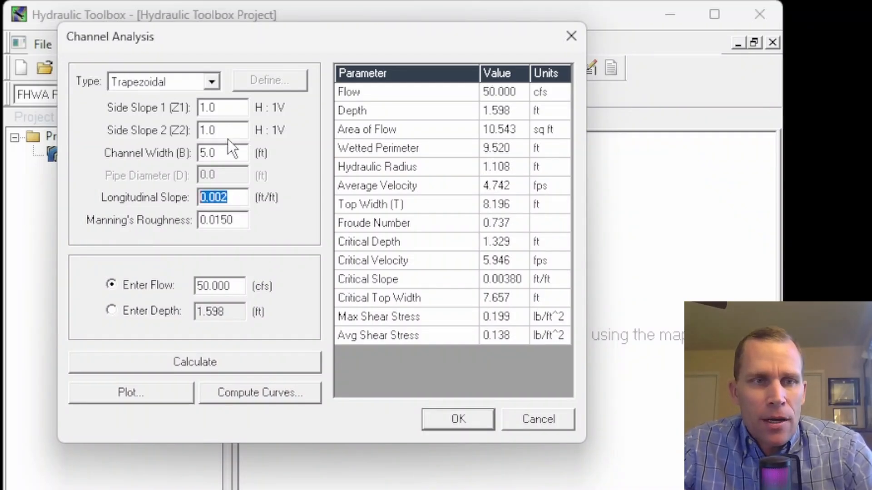
pyautogui.moveTo(234, 153); pyautogui.dragTo(198, 153)
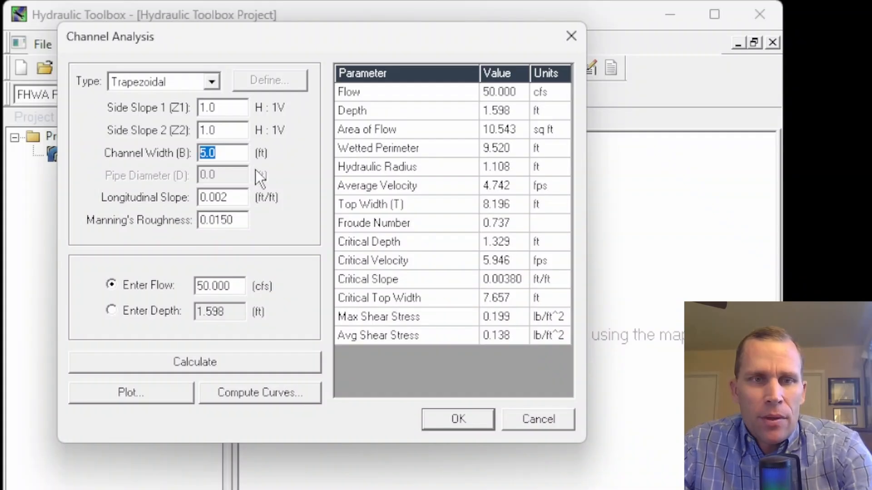
pyautogui.write('4')
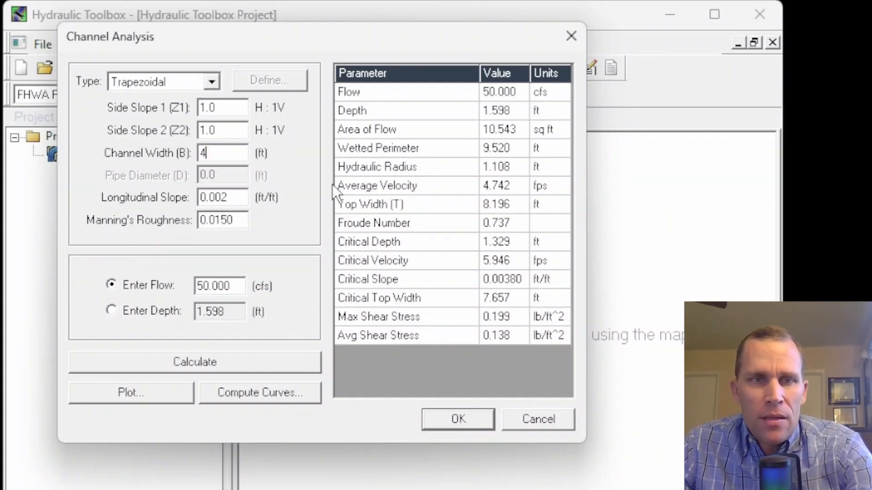
pyautogui.click(514, 110)
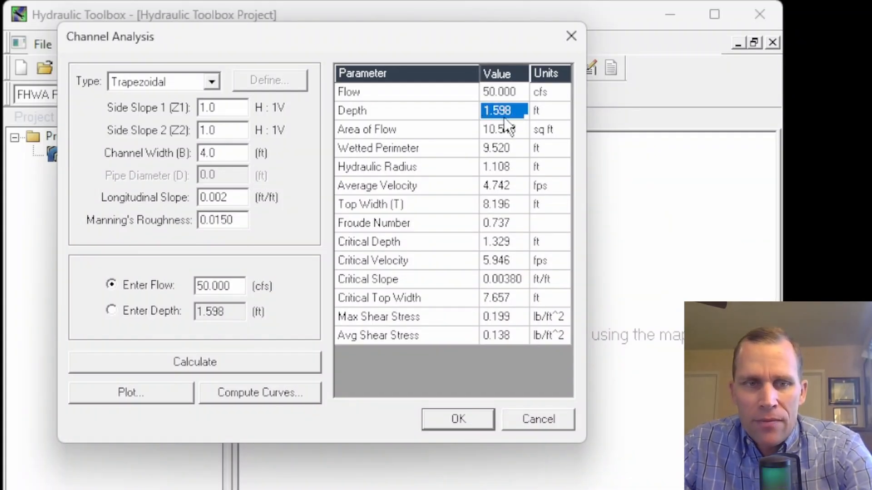
pyautogui.click(222, 358)
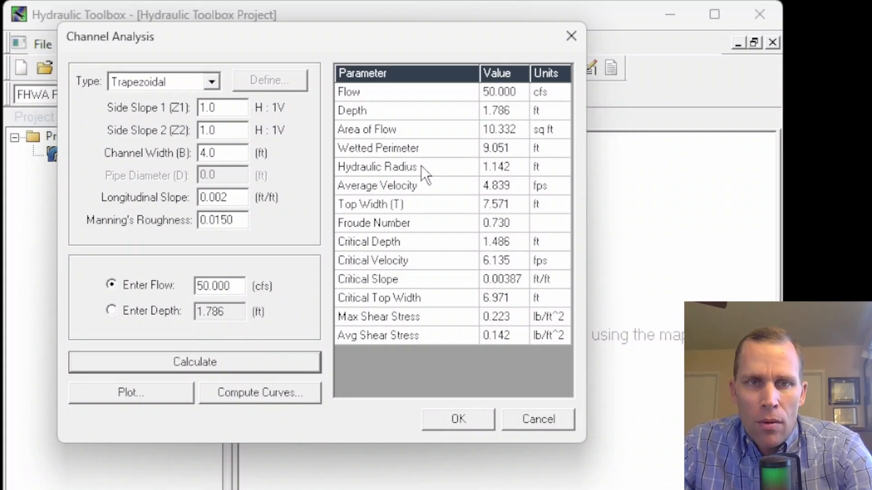
# Examine the recalculated depth and the flow and depth entry fields
pyautogui.click(509, 116)
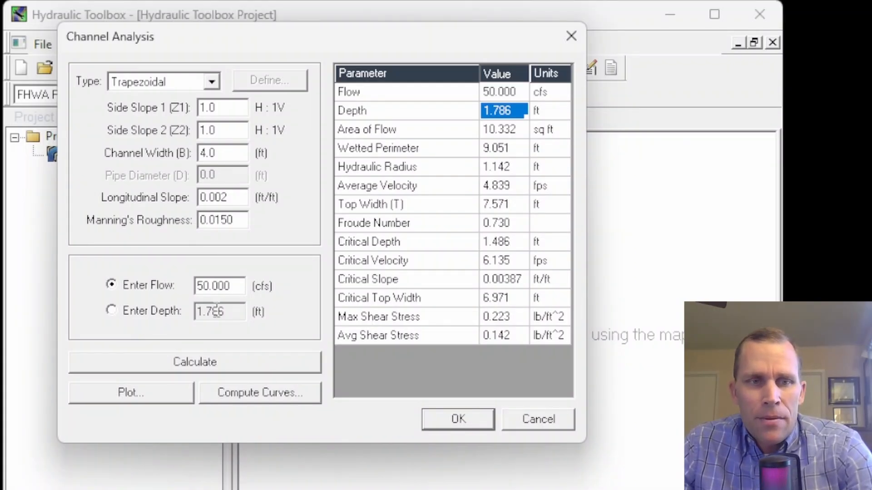
pyautogui.moveTo(246, 290); pyautogui.dragTo(159, 273)
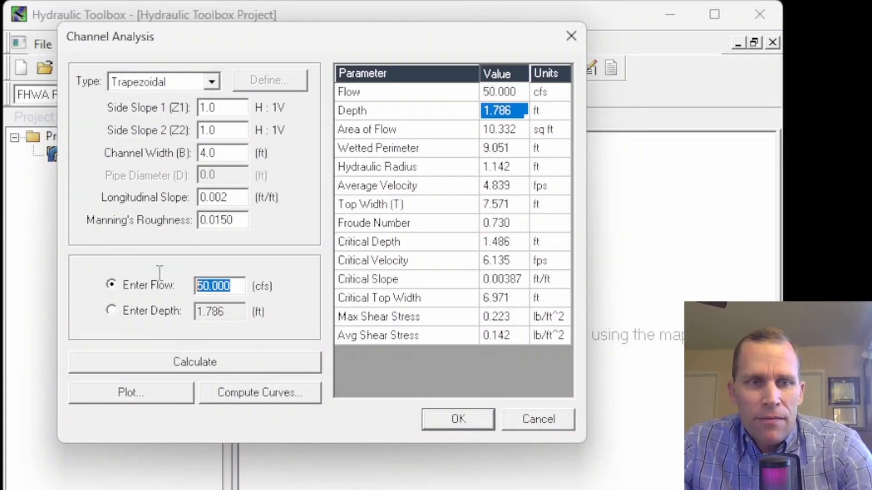
pyautogui.moveTo(231, 310); pyautogui.dragTo(147, 297)
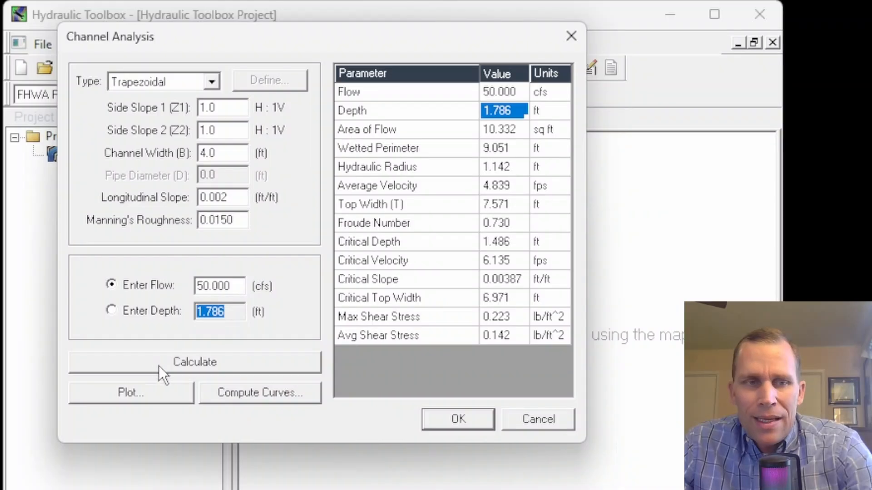
pyautogui.click(225, 319)
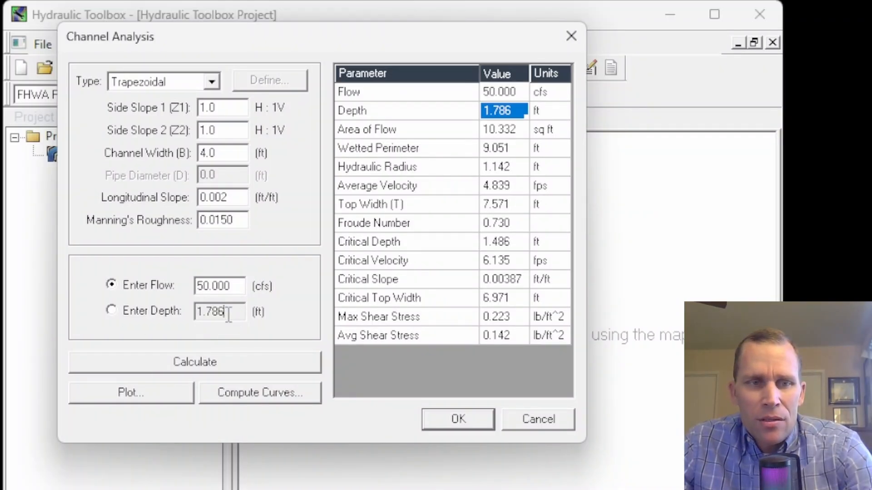
pyautogui.moveTo(229, 312); pyautogui.dragTo(187, 312)
pyautogui.click(145, 285)
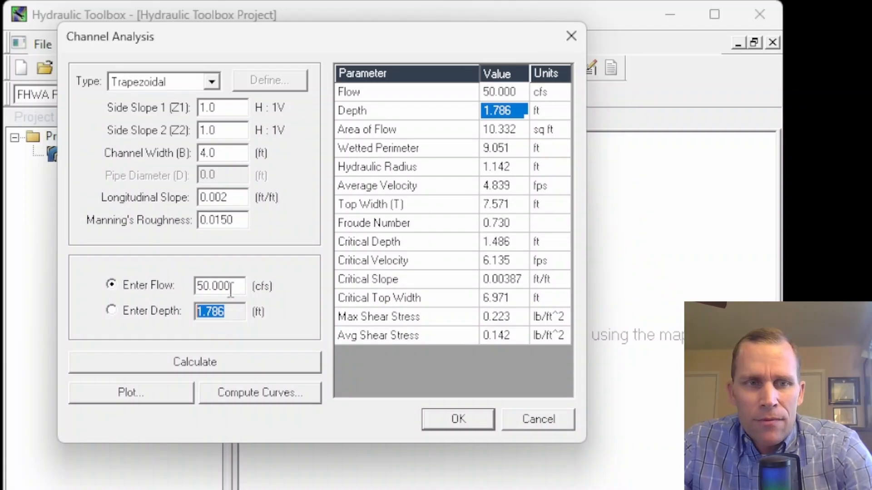
# Switch to entering depth, set the depth to 1.8 ft, and recalculate the channel
pyautogui.click(115, 315)
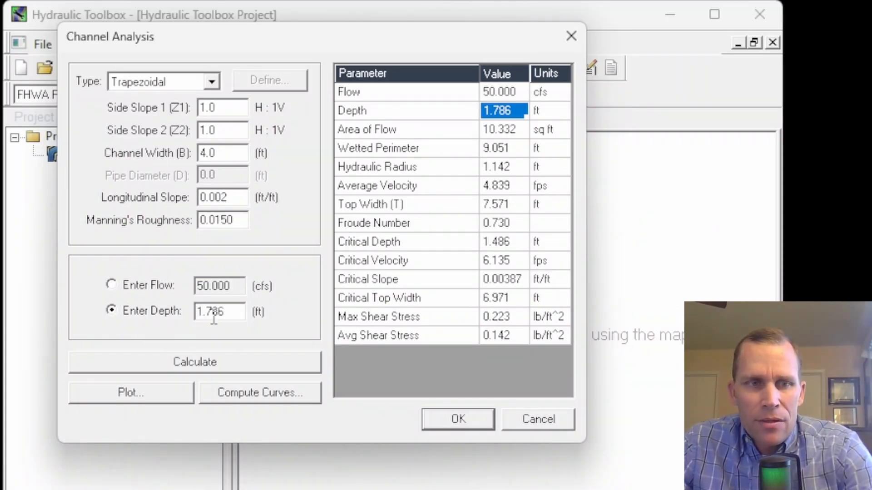
pyautogui.moveTo(241, 312); pyautogui.dragTo(124, 318)
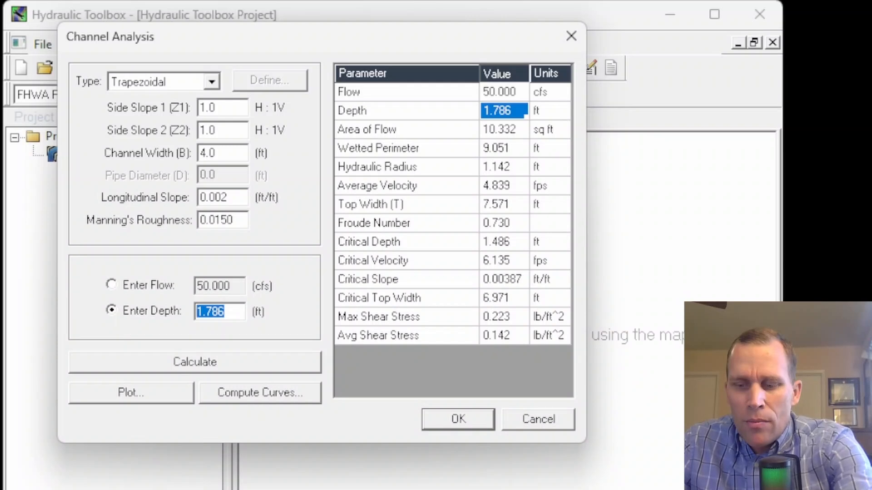
pyautogui.write('1.8')
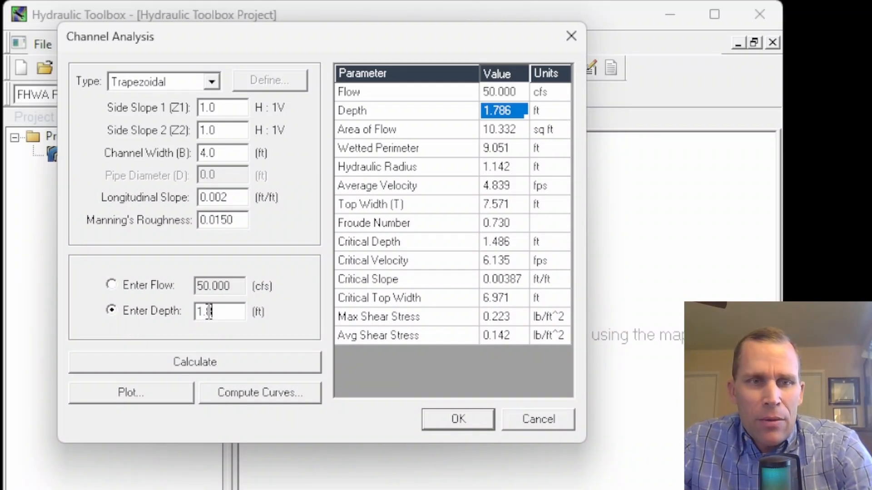
pyautogui.hotkey('shift', 'Tab')
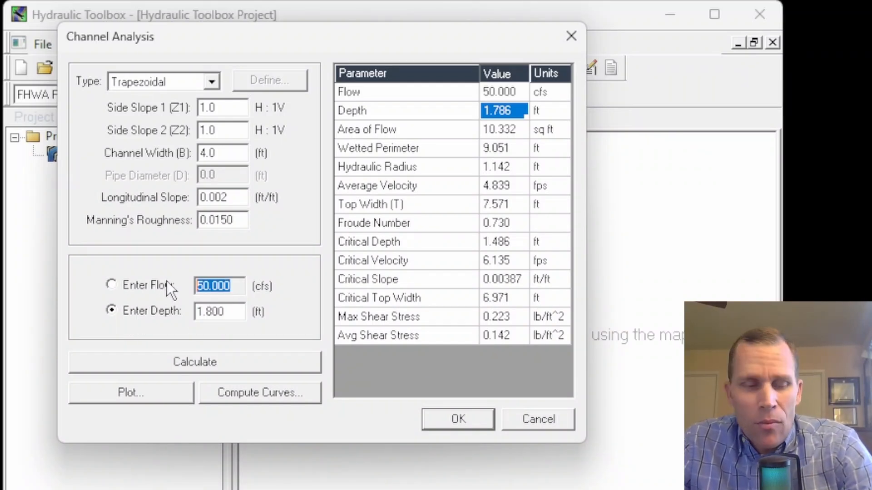
pyautogui.press('Tab')
pyautogui.click(240, 311)
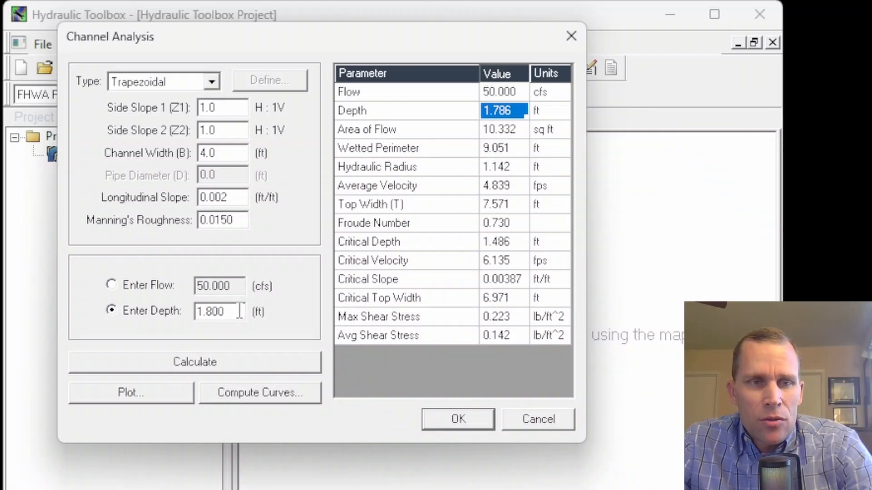
pyautogui.moveTo(240, 308); pyautogui.dragTo(189, 310)
pyautogui.click(193, 358)
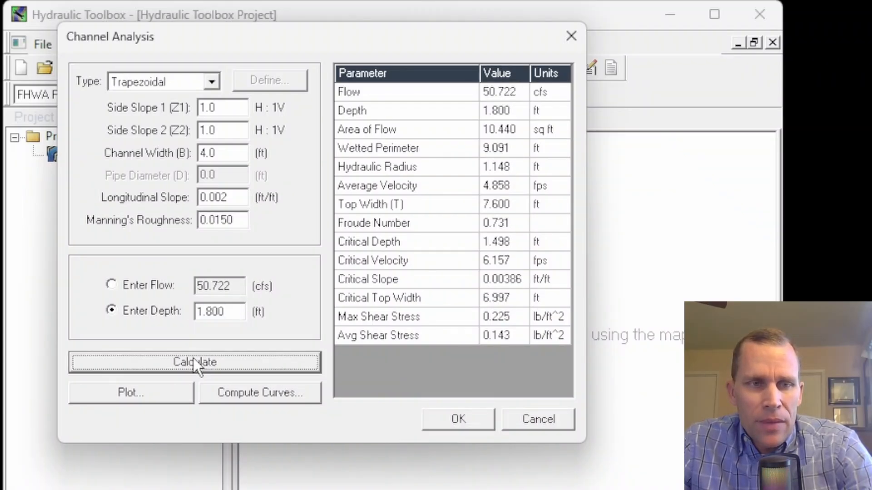
# Set the depth to 2 ft and recalculate the channel
pyautogui.moveTo(241, 287); pyautogui.dragTo(180, 289)
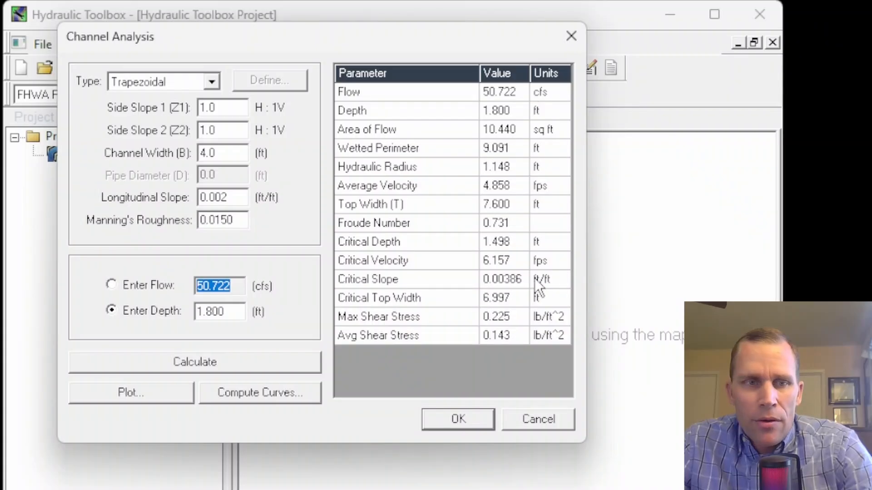
pyautogui.click(134, 315)
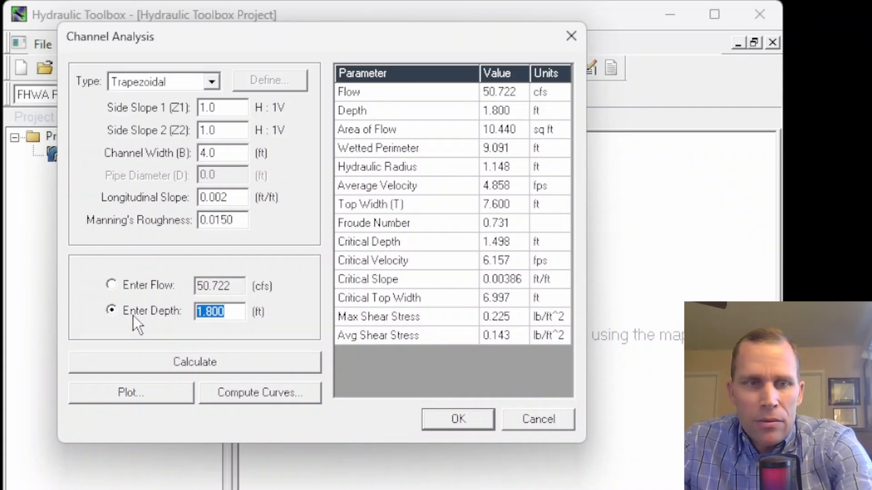
pyautogui.write('2')
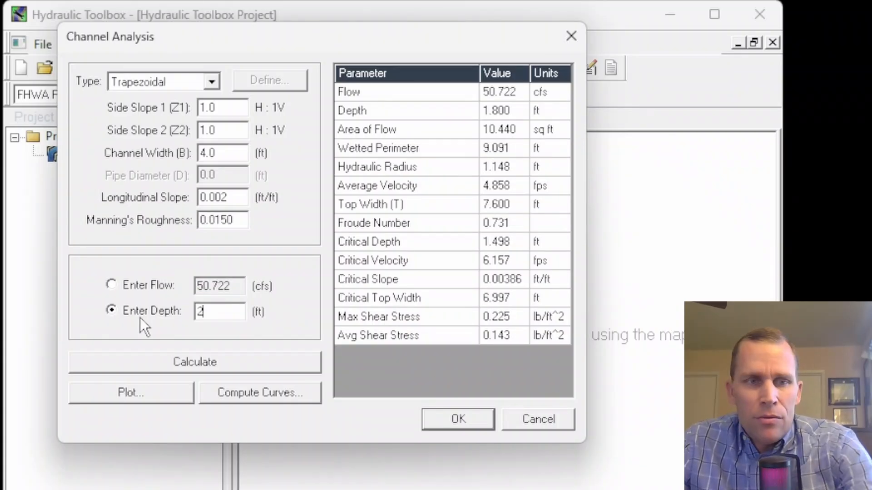
pyautogui.click(198, 364)
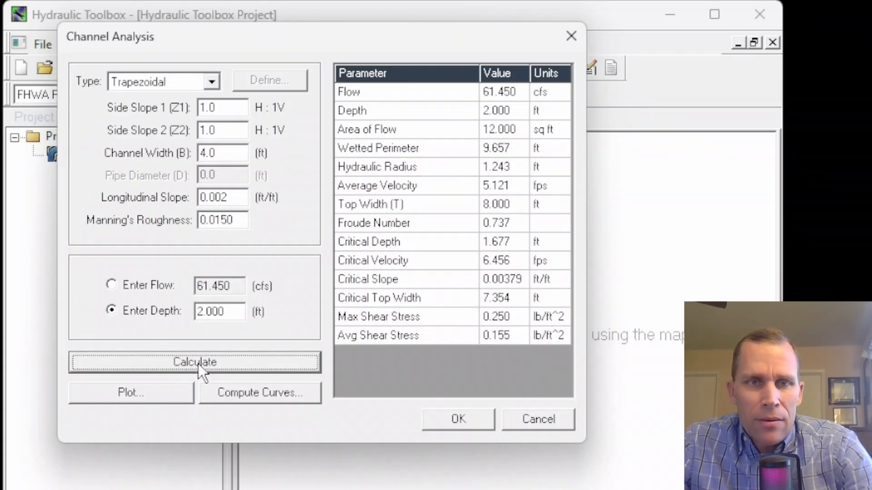
# Review depth, area of flow, top width and Froude number, and plot the channel section before closing it
pyautogui.click(519, 111)
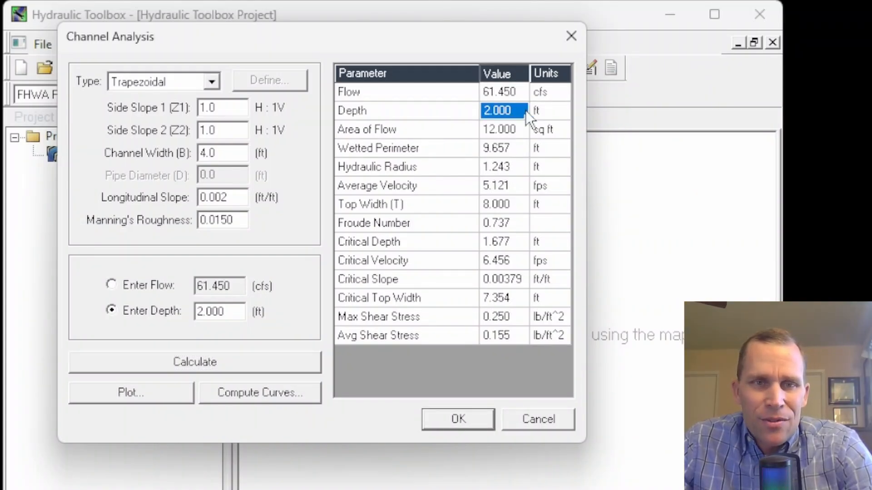
pyautogui.click(498, 127)
pyautogui.click(503, 204)
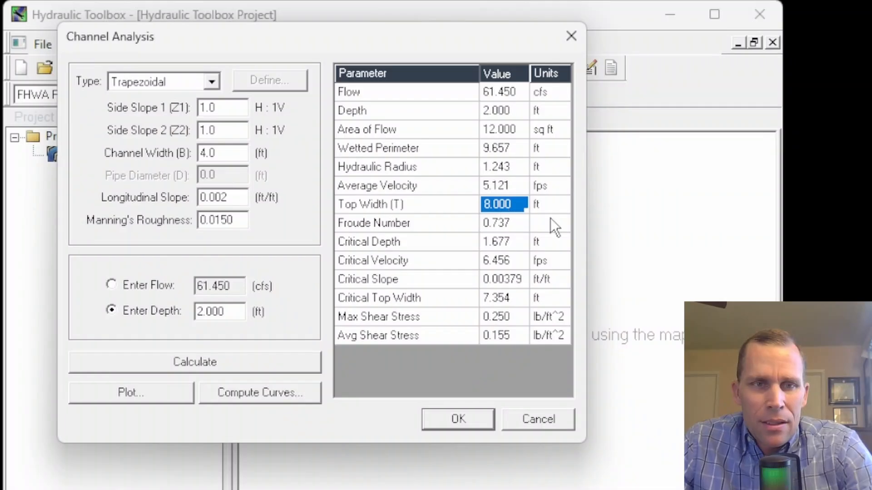
pyautogui.click(510, 224)
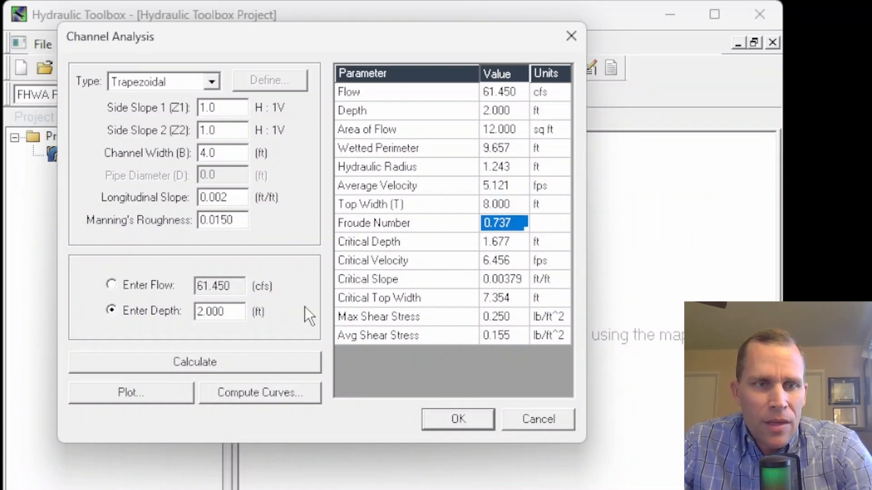
pyautogui.click(157, 391)
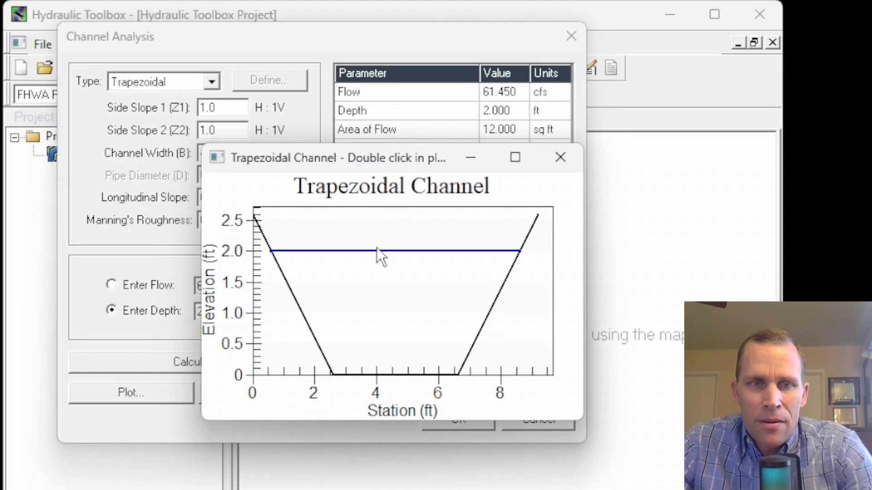
pyautogui.click(561, 157)
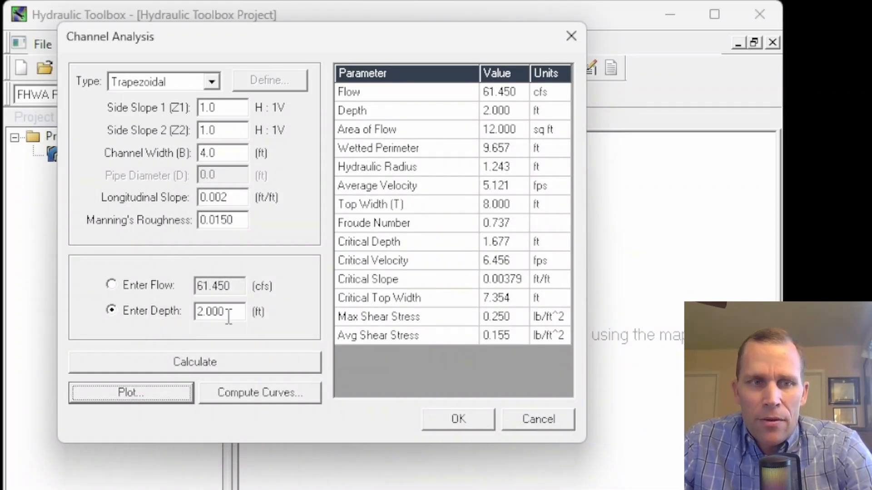
# Compute a depth versus flow curve with 10 increments and view the plot before closing it
pyautogui.click(118, 285)
pyautogui.click(111, 313)
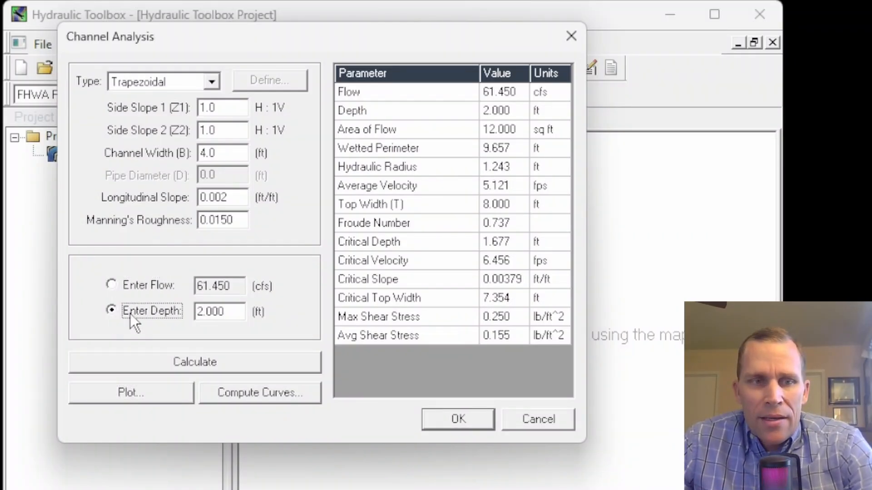
pyautogui.click(260, 394)
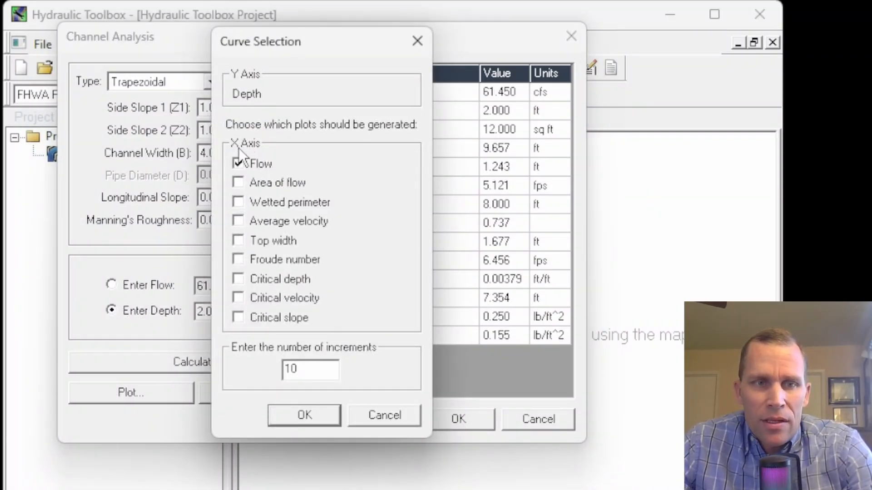
pyautogui.moveTo(315, 49); pyautogui.dragTo(364, 51)
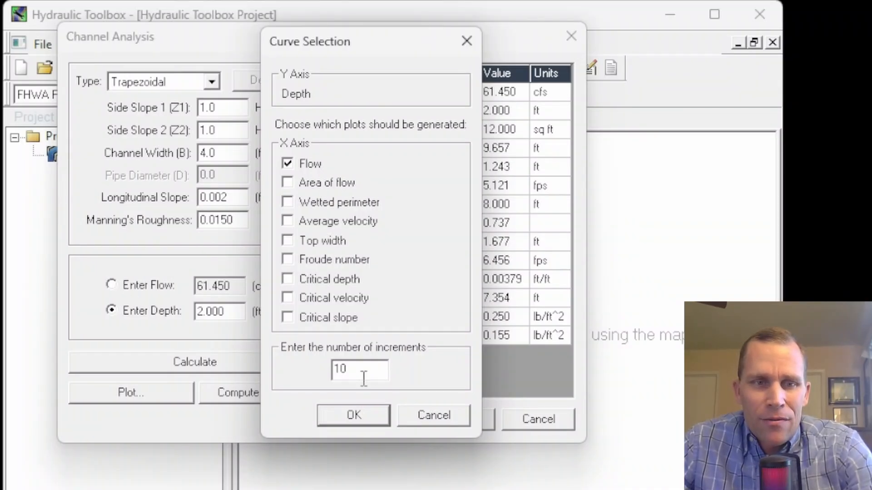
pyautogui.click(361, 414)
pyautogui.moveTo(162, 41); pyautogui.dragTo(366, 41)
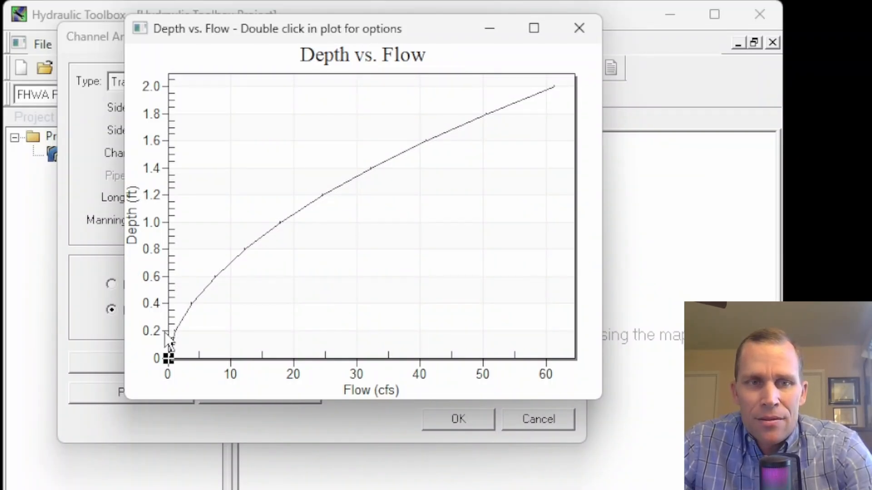
pyautogui.click(576, 32)
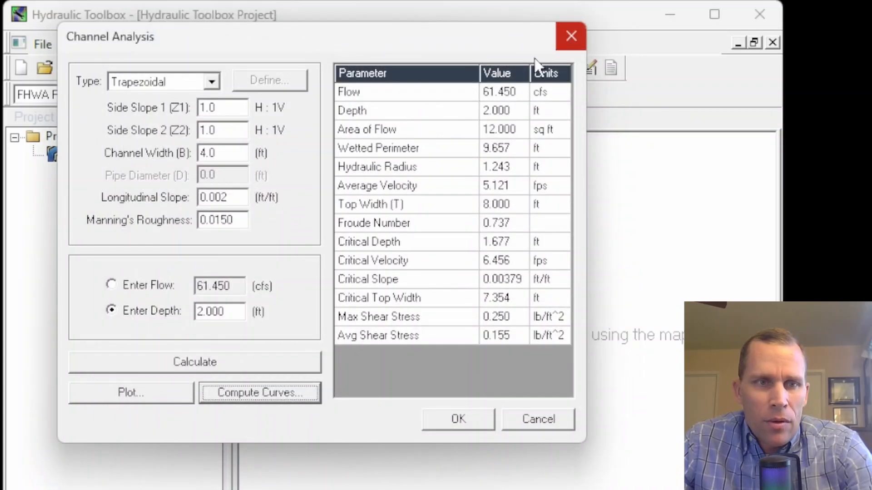
# Compute a depth versus average velocity curve and view the plot before closing it
pyautogui.click(241, 392)
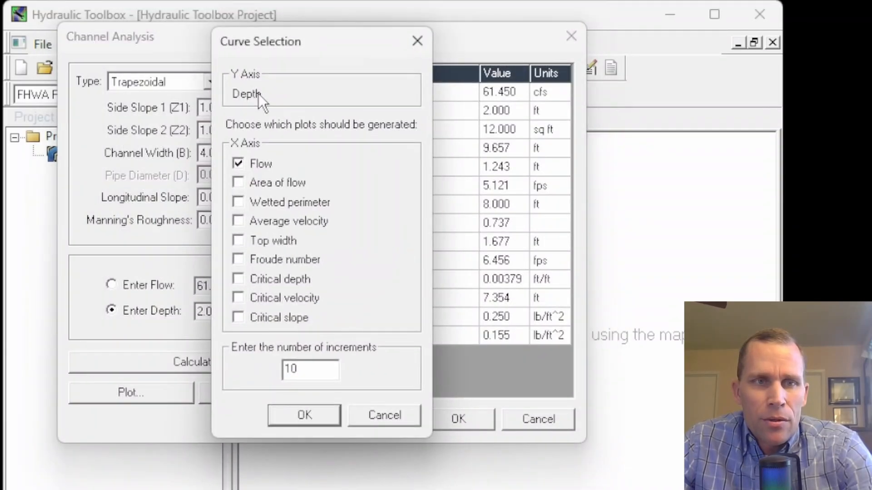
pyautogui.moveTo(299, 43); pyautogui.dragTo(336, 71)
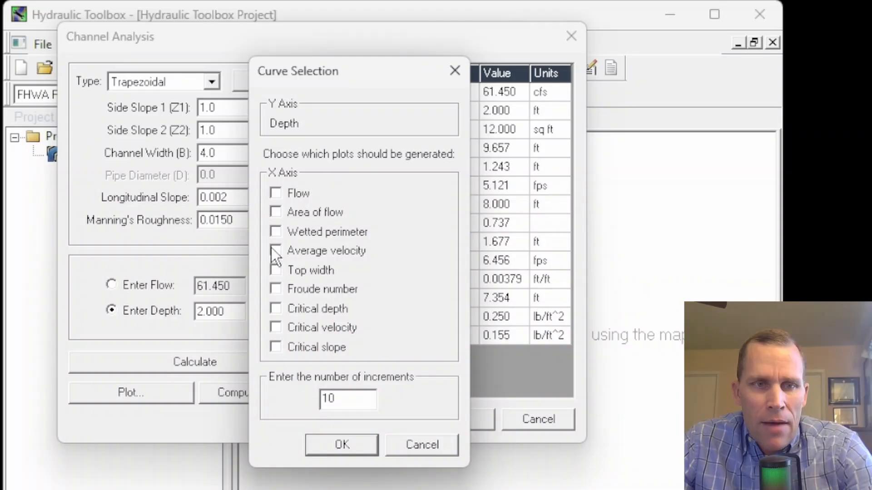
pyautogui.click(354, 450)
pyautogui.moveTo(229, 46); pyautogui.dragTo(403, 44)
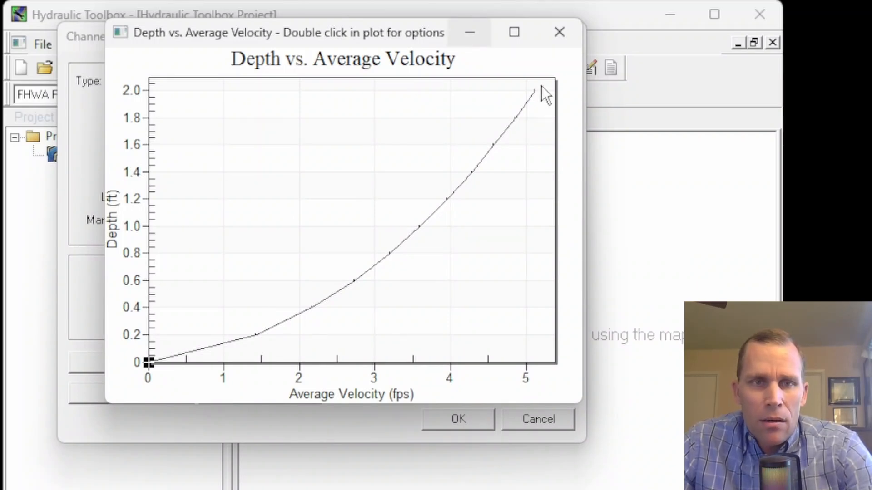
pyautogui.click(559, 31)
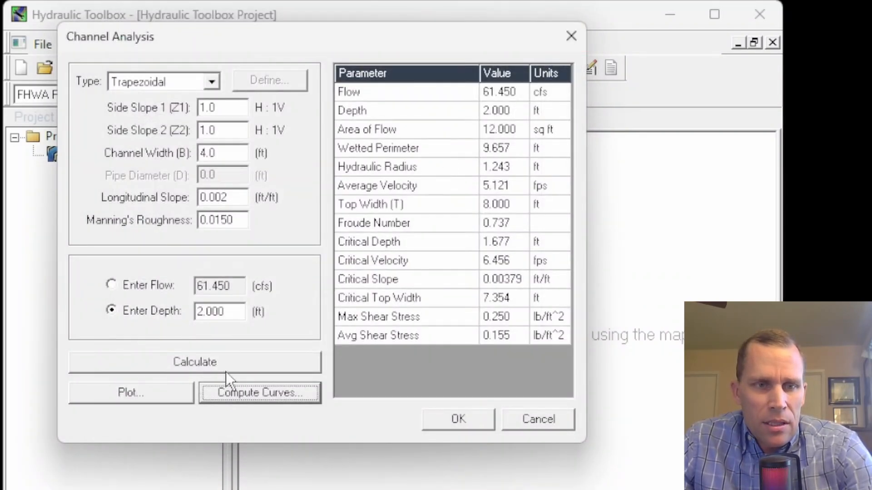
# Compute depth curves against flow and average velocity with 4 increments, then close both plots
pyautogui.click(239, 393)
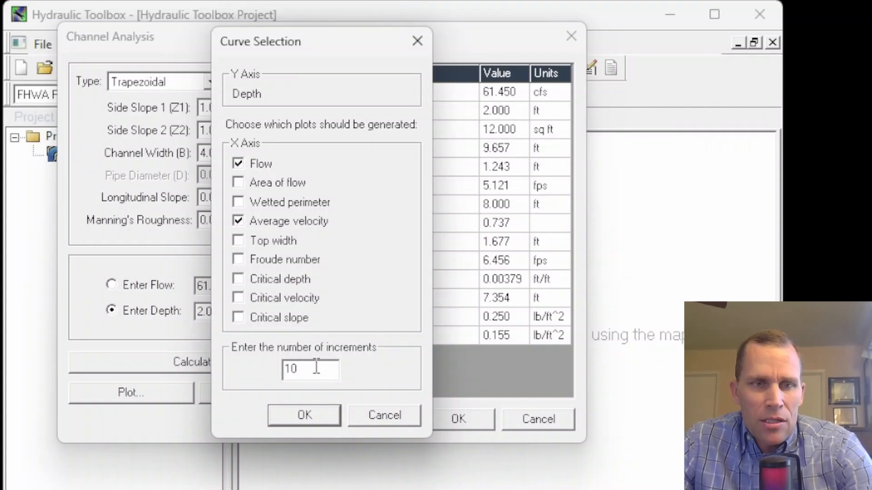
pyautogui.moveTo(316, 367); pyautogui.dragTo(245, 380)
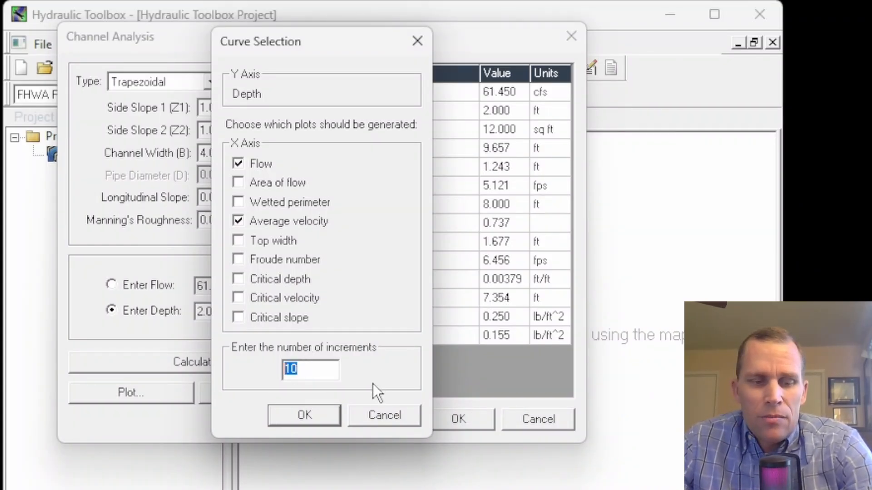
pyautogui.write('4')
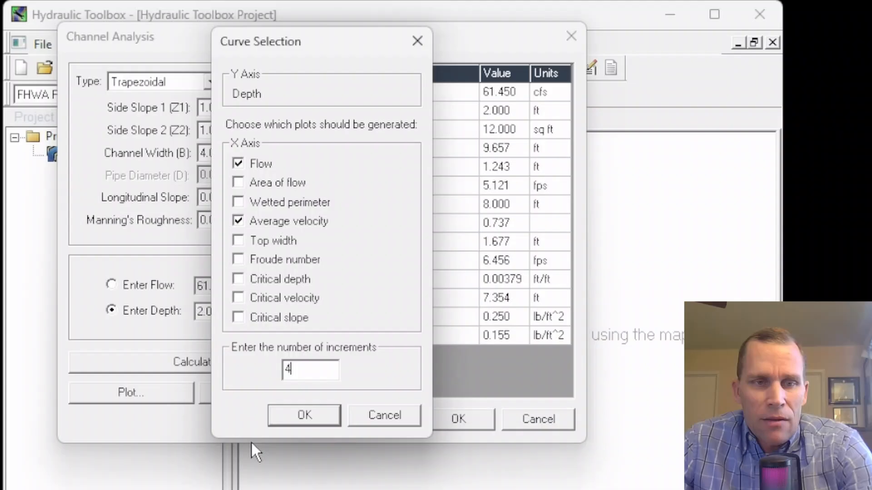
pyautogui.click(293, 417)
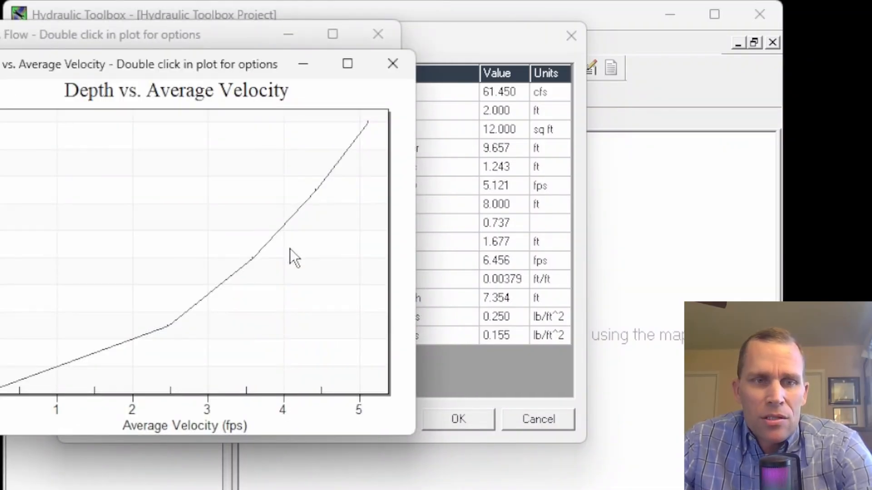
pyautogui.click(393, 64)
pyautogui.click(377, 34)
# Compute a depth versus average velocity curve only, using 40 increments, and view the plot
pyautogui.click(299, 394)
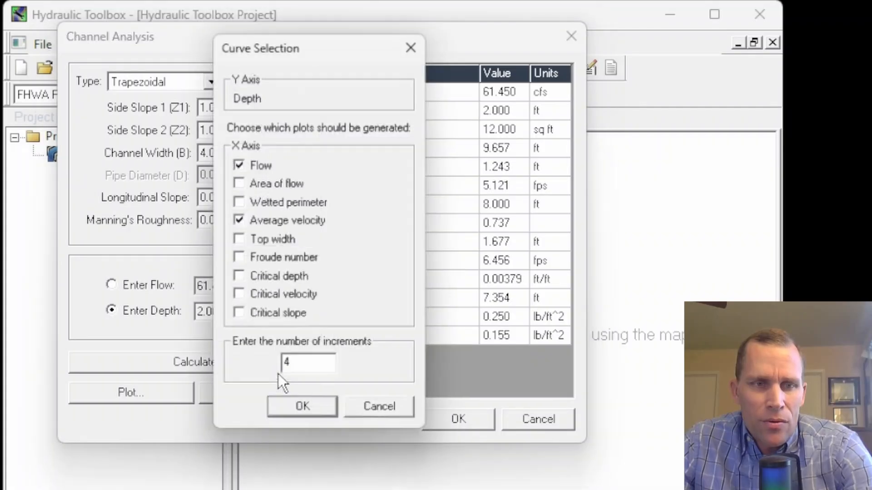
pyautogui.doubleClick(317, 368)
pyautogui.write('40')
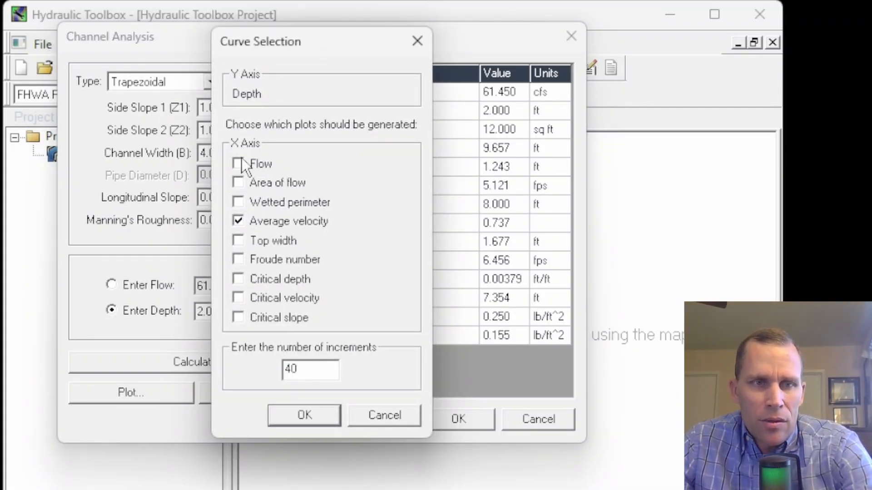
pyautogui.click(292, 413)
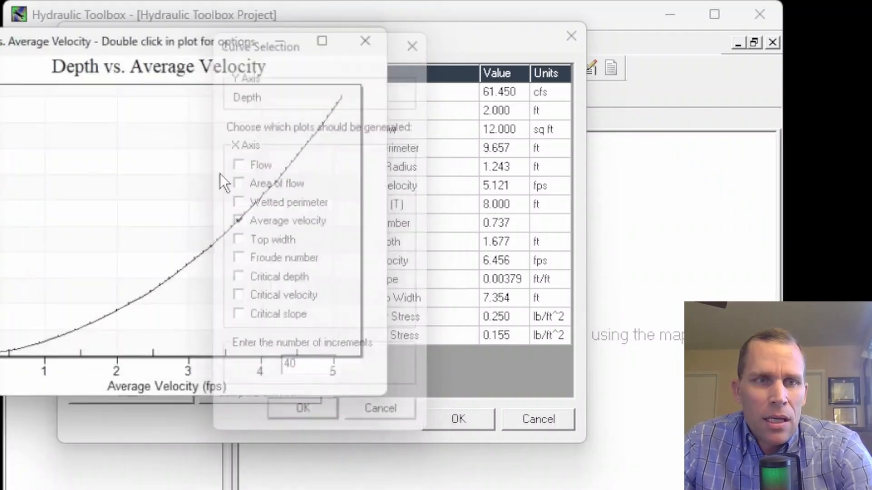
pyautogui.moveTo(269, 33); pyautogui.dragTo(356, 40)
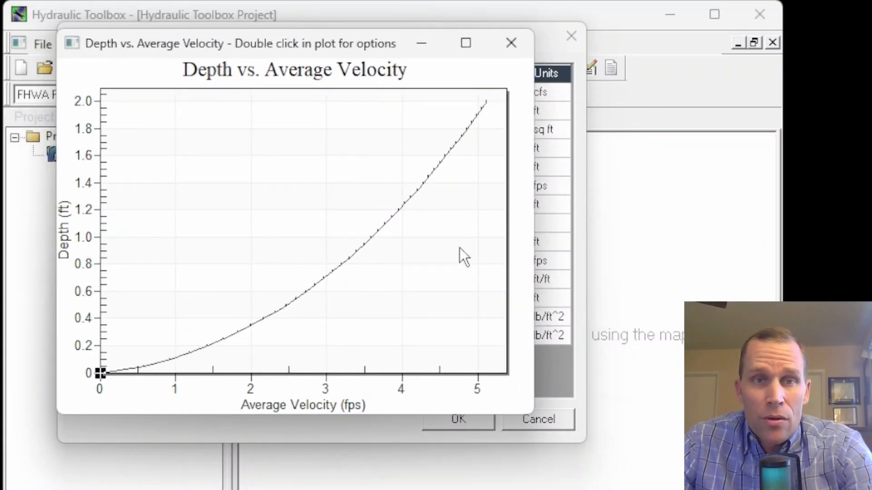
# Open the plot's customization options, cancel them, and close the plot
pyautogui.doubleClick(285, 172)
pyautogui.moveTo(277, 43); pyautogui.dragTo(302, 44)
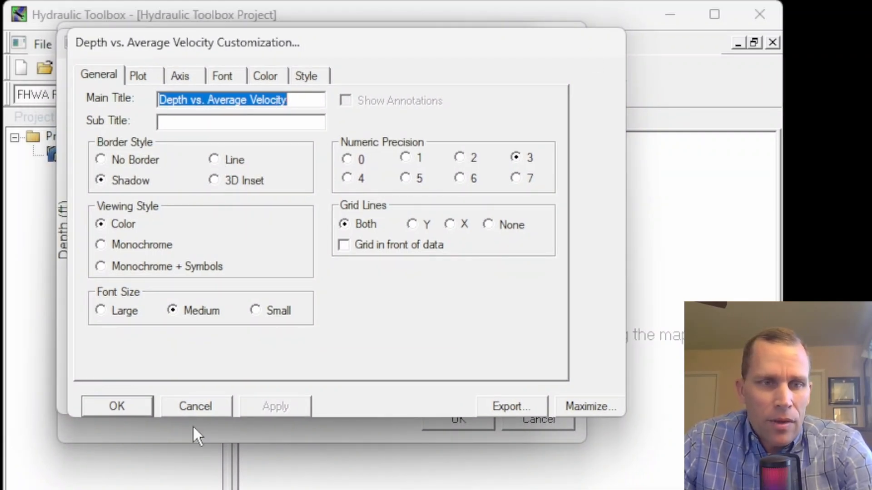
pyautogui.click(195, 406)
pyautogui.click(504, 46)
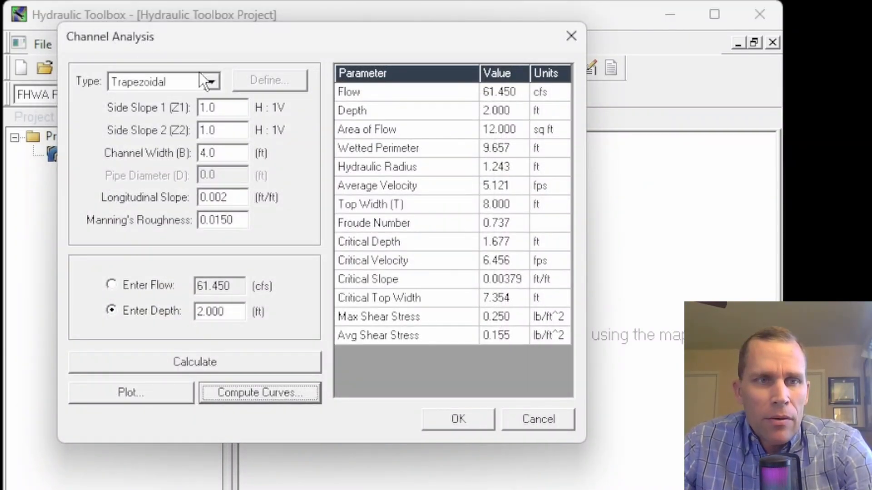
# Try the rectangular and circular channel types, then set the channel type to Cross Section
pyautogui.click(210, 81)
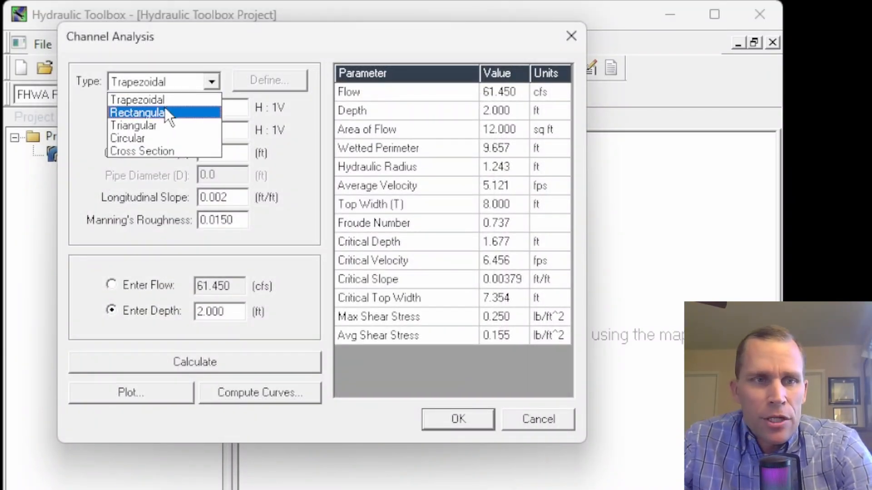
pyautogui.click(163, 108)
pyautogui.click(205, 82)
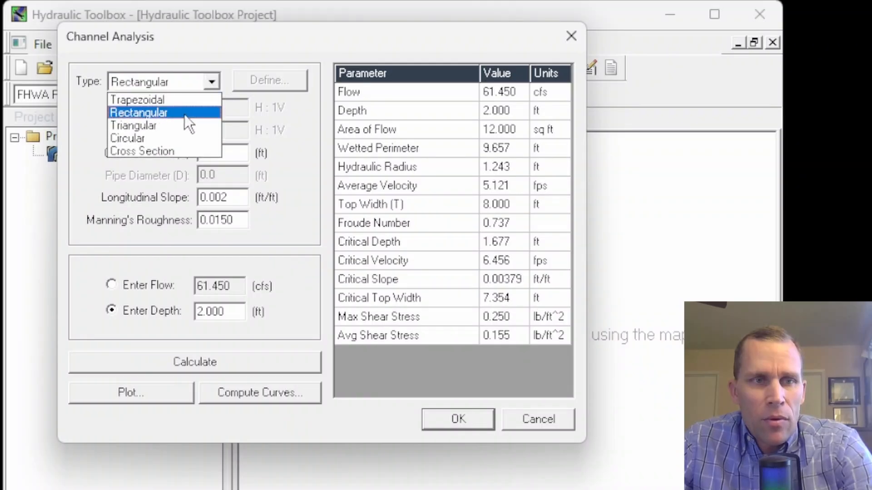
pyautogui.click(175, 135)
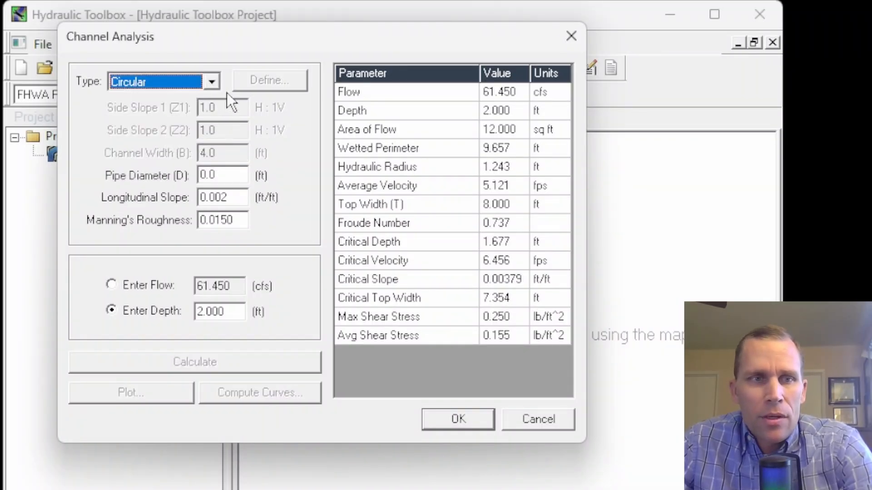
pyautogui.click(218, 82)
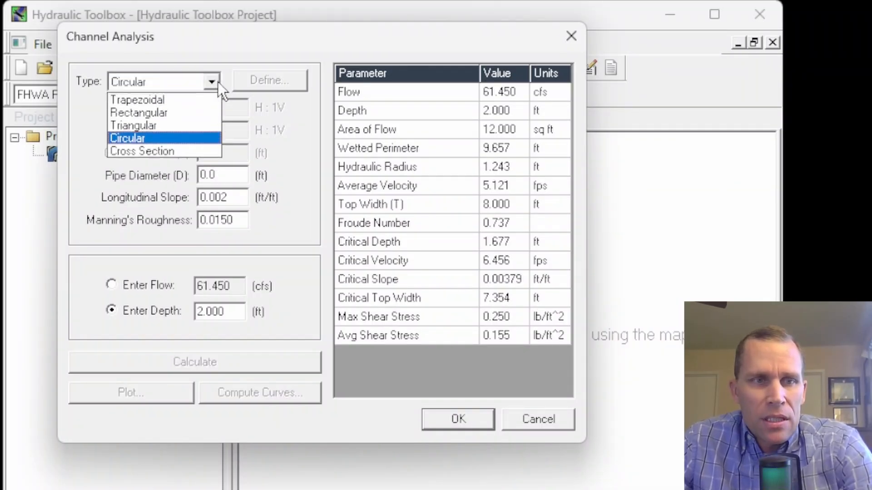
pyautogui.click(176, 154)
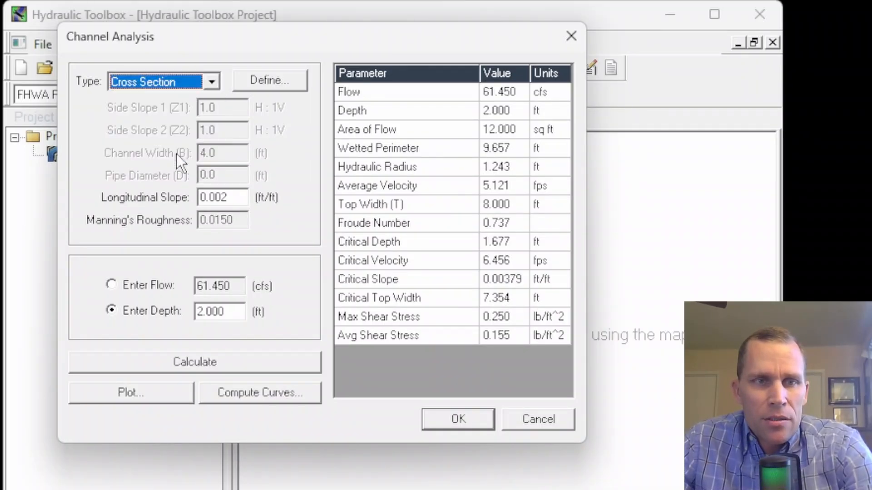
# Open the user-defined cross-section definition and set the number of cross-section points to 6
pyautogui.click(261, 84)
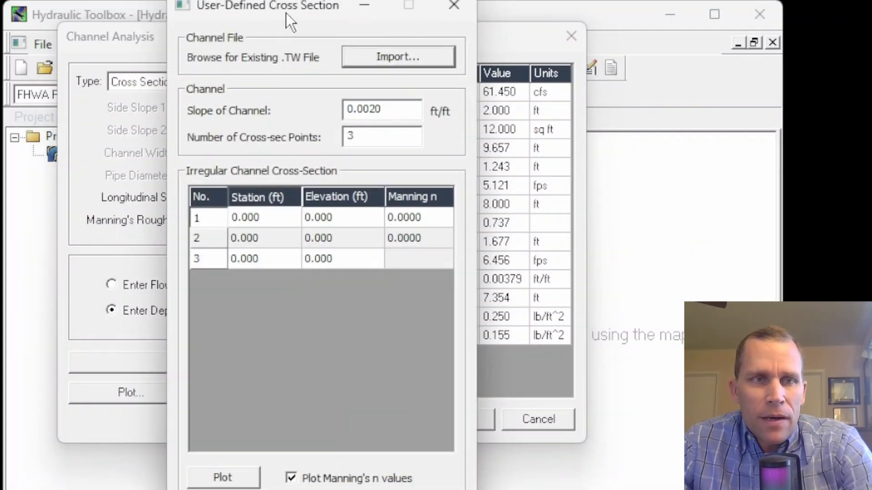
pyautogui.moveTo(285, 13); pyautogui.dragTo(430, 13)
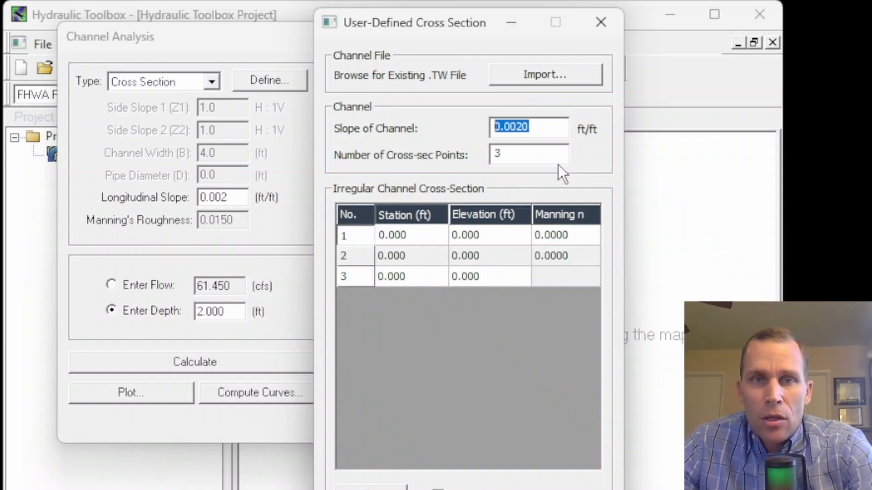
pyautogui.doubleClick(558, 152)
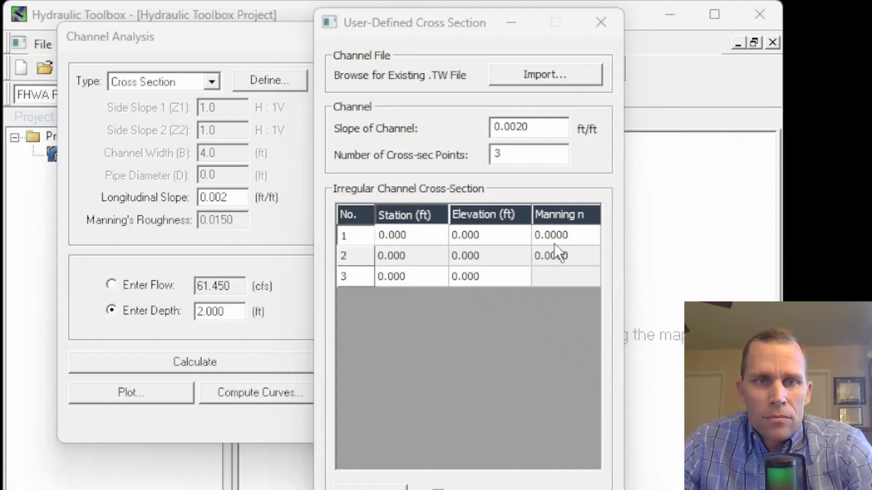
pyautogui.click(468, 129)
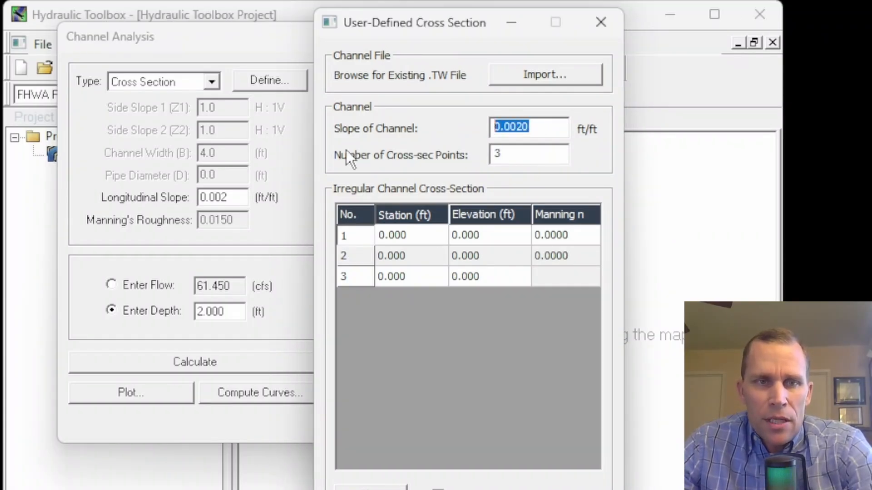
pyautogui.click(548, 129)
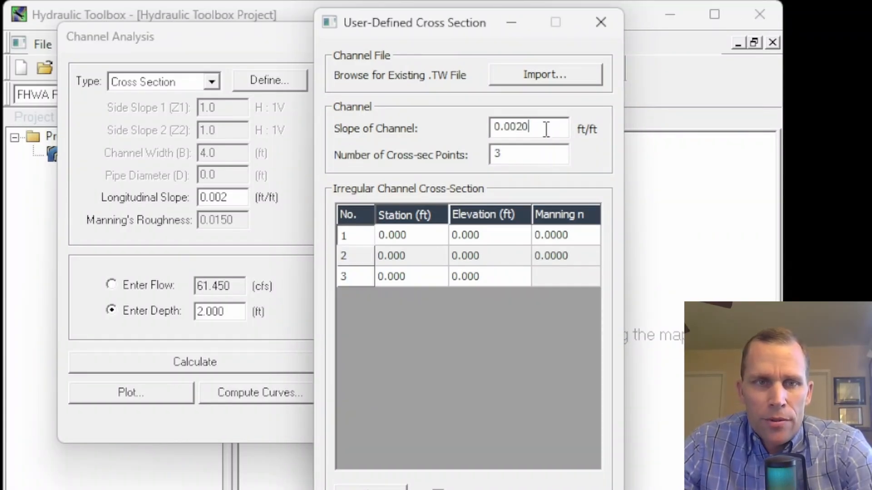
pyautogui.doubleClick(510, 153)
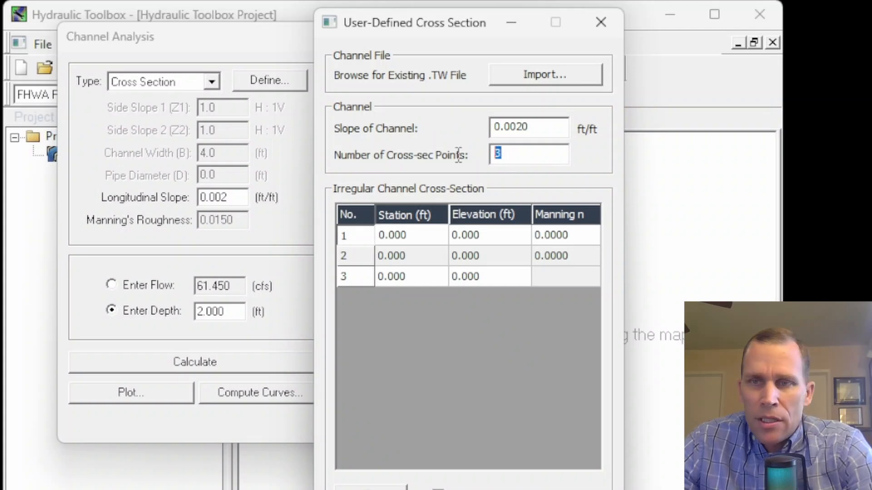
pyautogui.write('6')
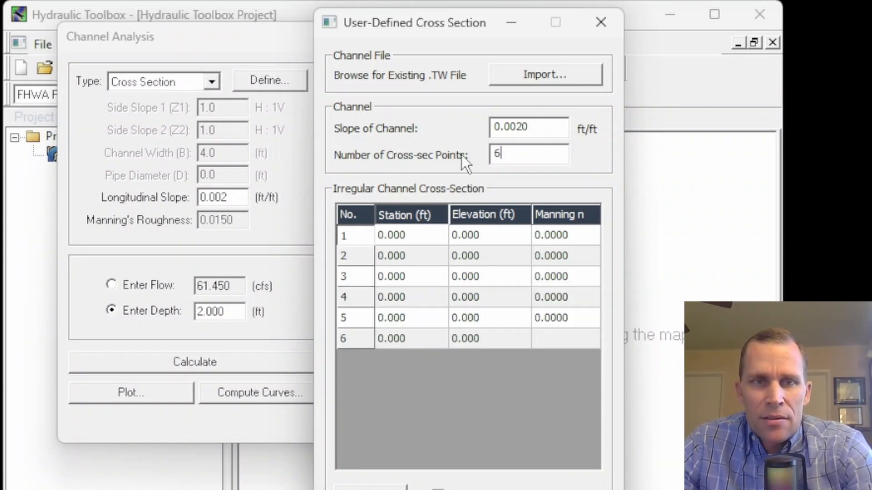
# Enter stations 0, 3, 6, 9, 12 and 15 ft for the six cross-section points
pyautogui.moveTo(524, 154); pyautogui.dragTo(486, 153)
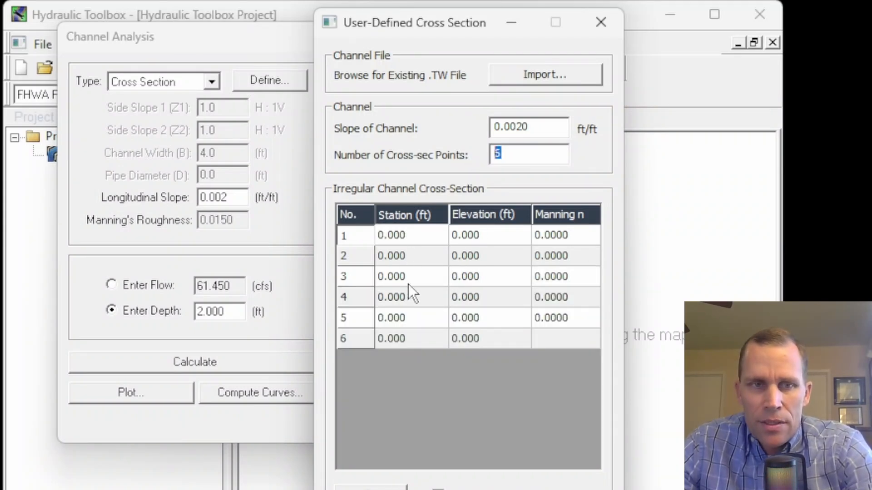
pyautogui.click(410, 261)
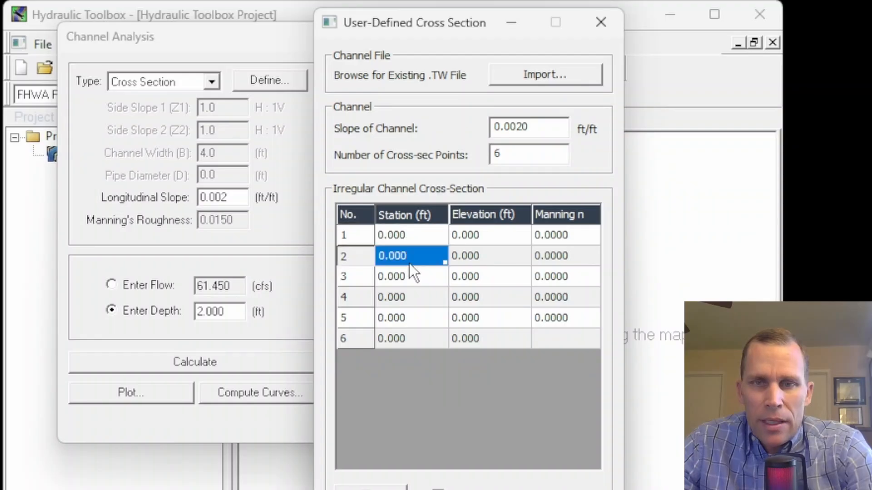
pyautogui.write('3')
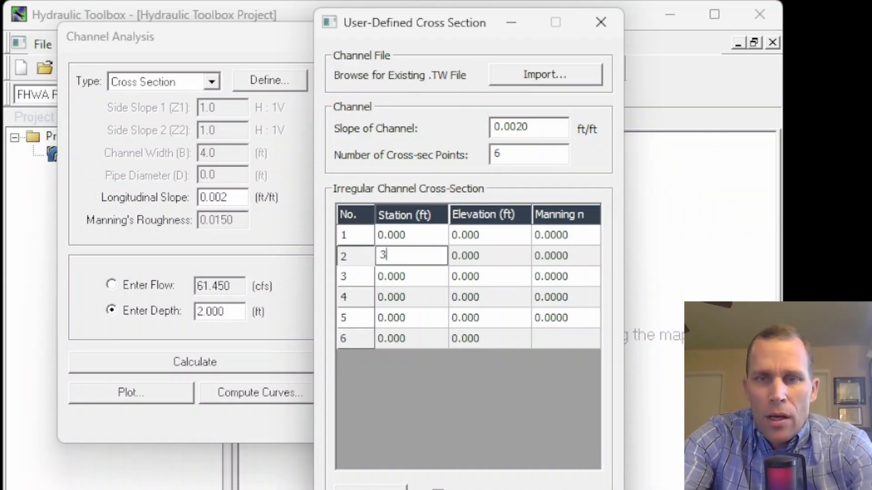
pyautogui.press('Return')
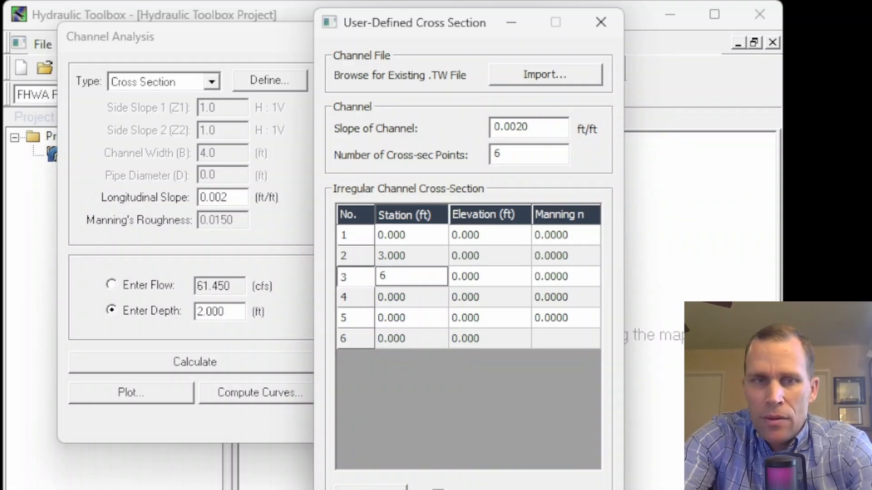
pyautogui.press('Return')
pyautogui.write('9')
pyautogui.press('Return')
pyautogui.write('12')
pyautogui.press('Return')
pyautogui.write('15')
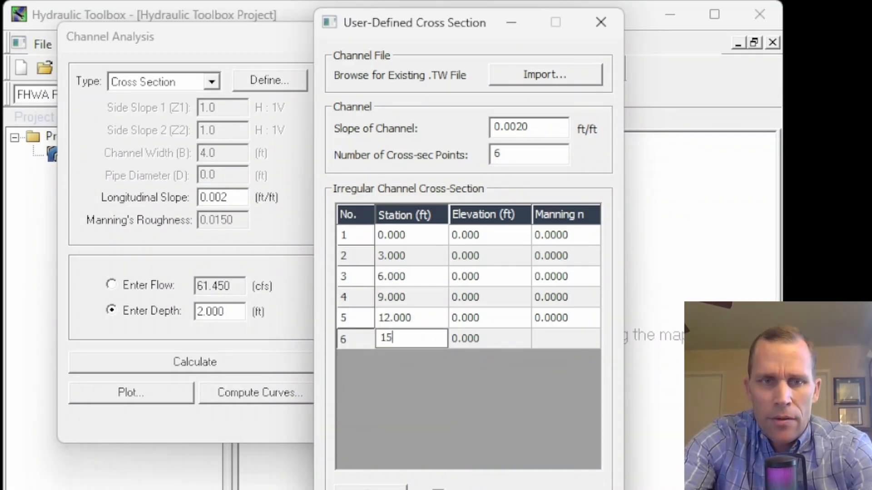
pyautogui.press('Return')
# Enter elevations 48, 45, 44, 44, 45 and 48 ft for the six cross-section points
pyautogui.write('48')
pyautogui.press('Return')
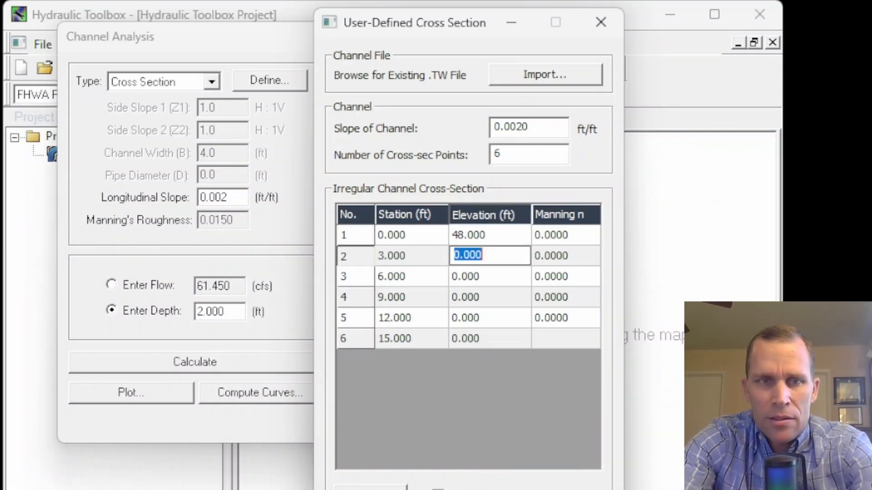
pyautogui.write('45')
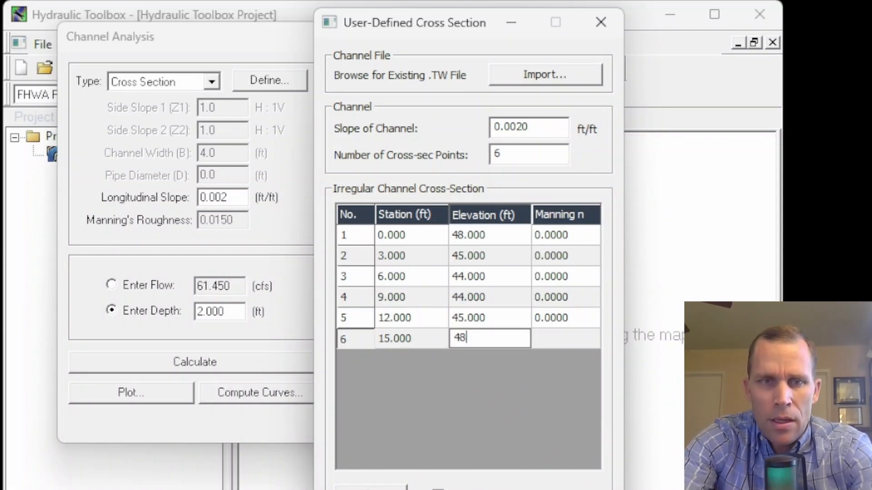
pyautogui.press('Up')
pyautogui.press('Up')
pyautogui.press('Up')
pyautogui.press('Up')
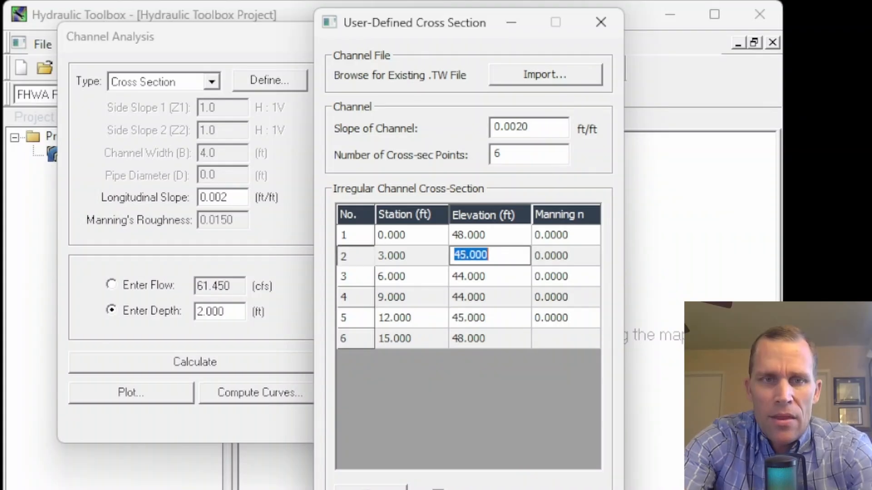
pyautogui.press('Up')
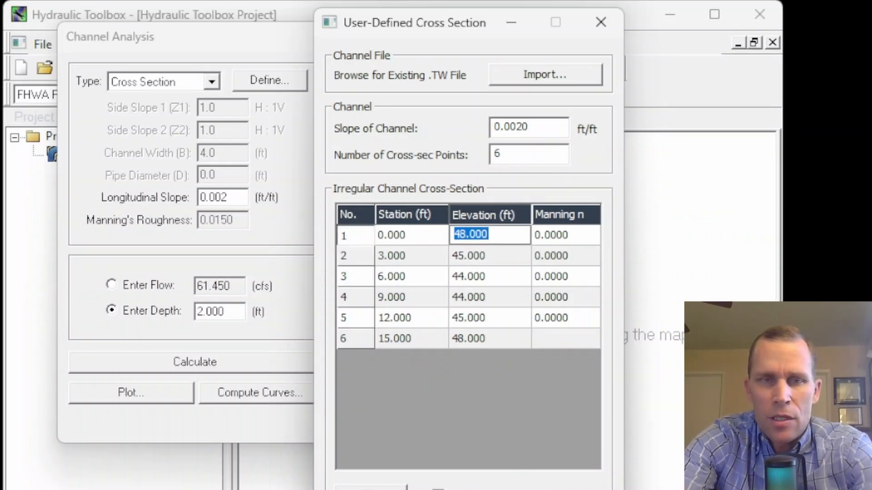
# Set Manning's n to 0.035 for point 1 and fill it down through point 5
pyautogui.press('Right')
pyautogui.write('0.035')
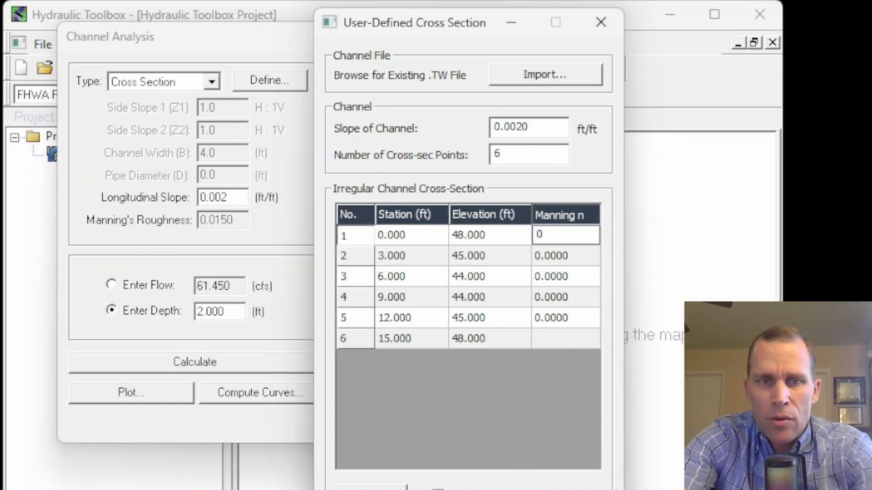
pyautogui.press('Down')
pyautogui.press('Down')
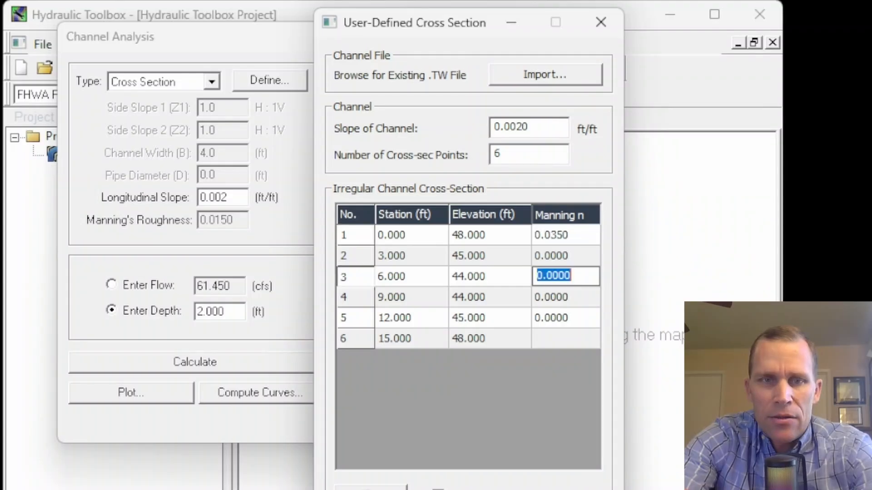
pyautogui.press('Up')
pyautogui.press('Up')
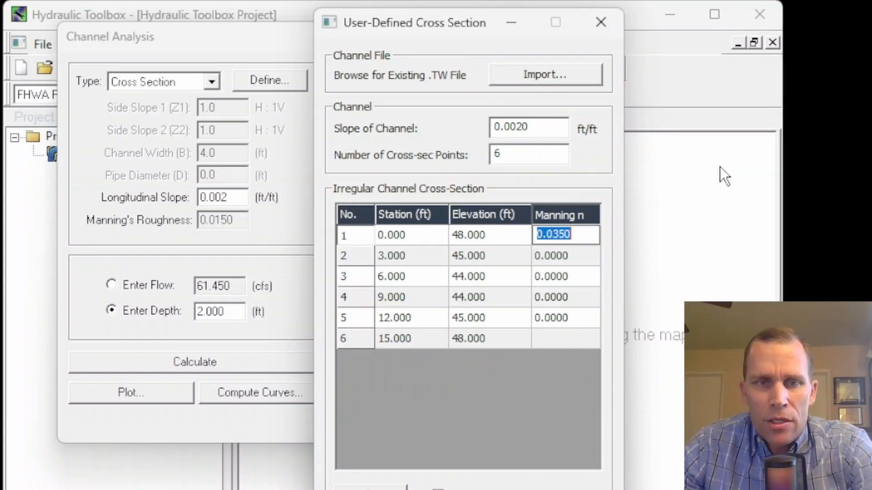
pyautogui.click(554, 257)
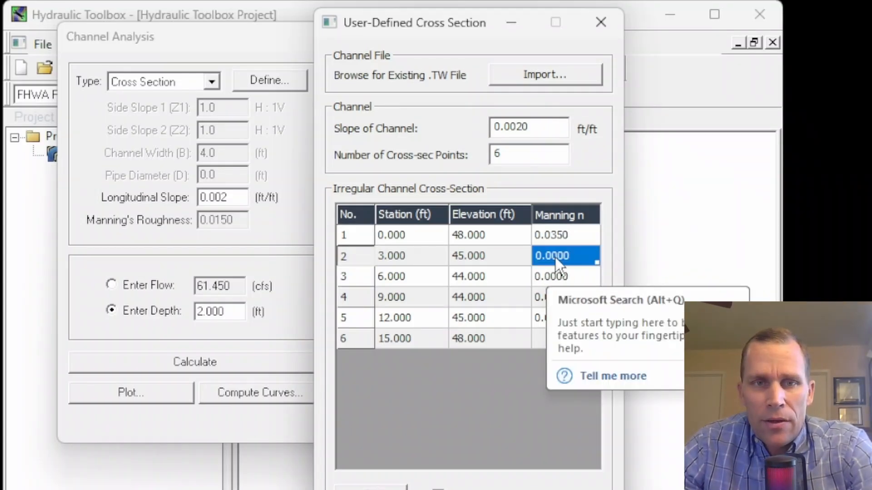
pyautogui.click(573, 241)
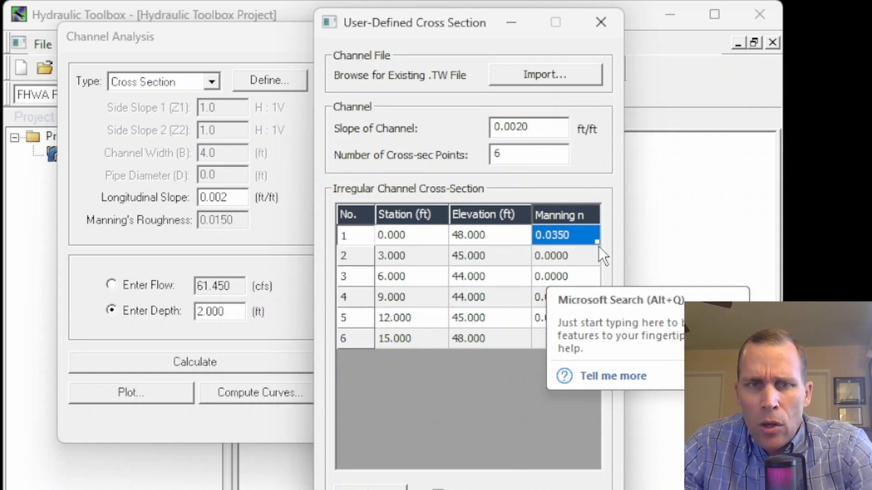
pyautogui.moveTo(597, 243); pyautogui.dragTo(582, 337)
pyautogui.click(513, 312)
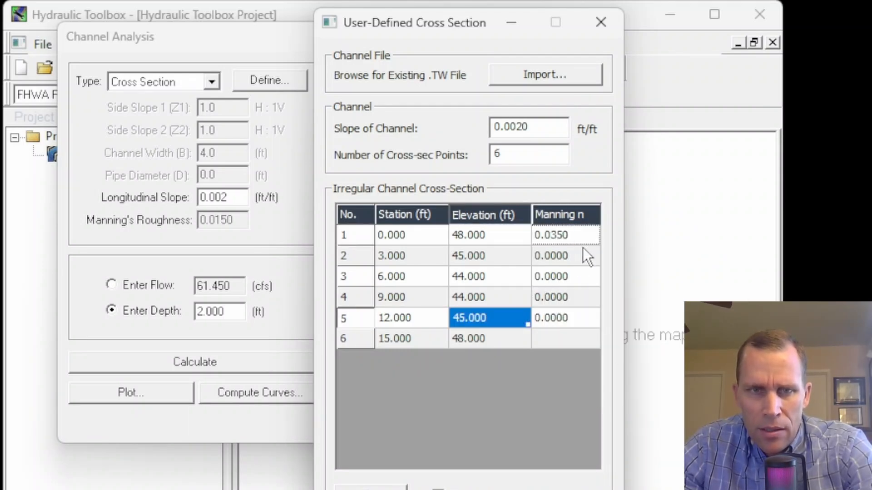
pyautogui.moveTo(597, 244); pyautogui.dragTo(598, 321)
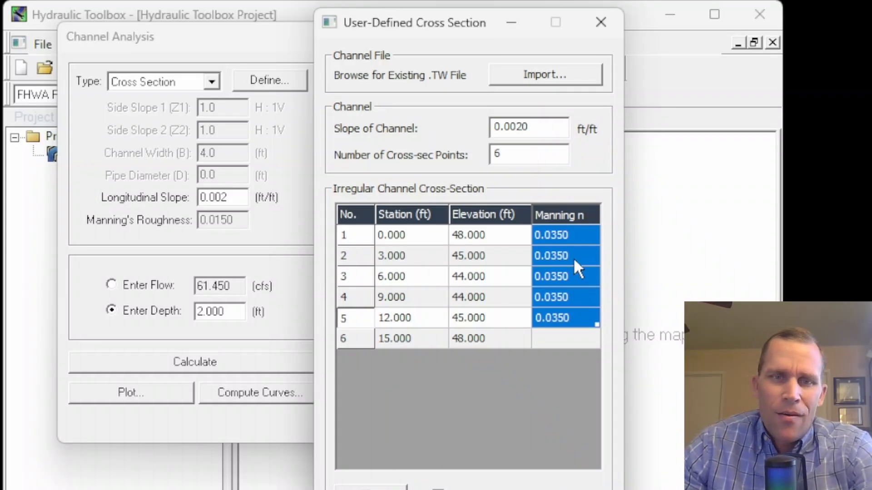
pyautogui.click(561, 243)
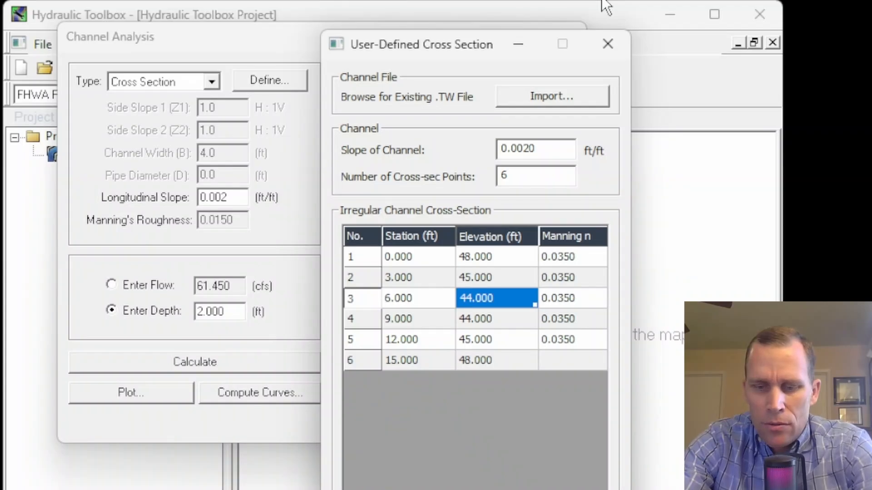
# Plot the cross section with its Manning's n values and close the plot
pyautogui.press('Left')
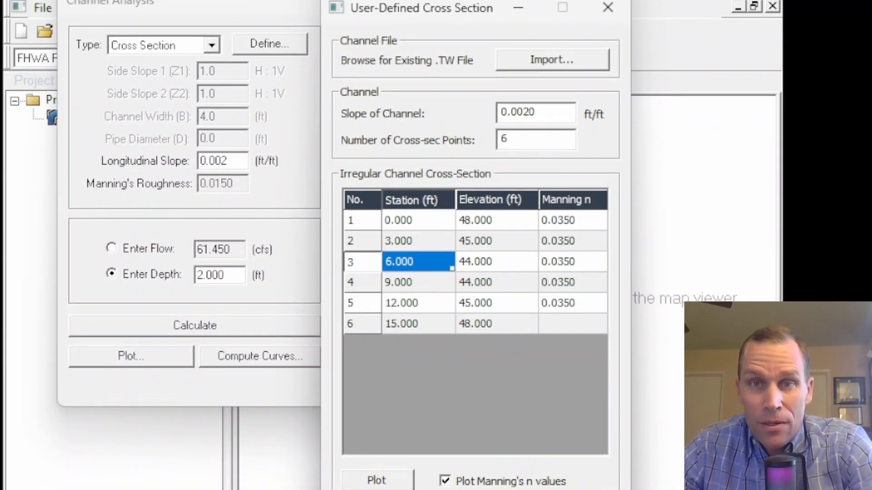
pyautogui.moveTo(449, 5); pyautogui.dragTo(374, 0)
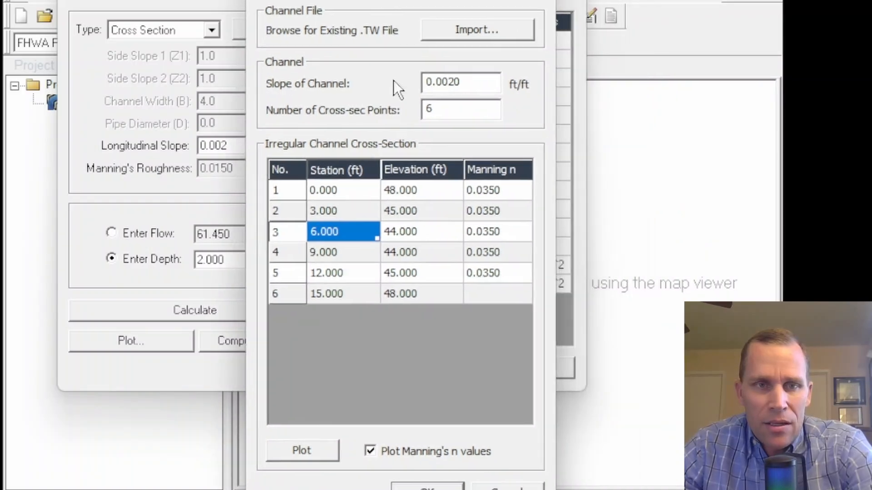
pyautogui.click(302, 451)
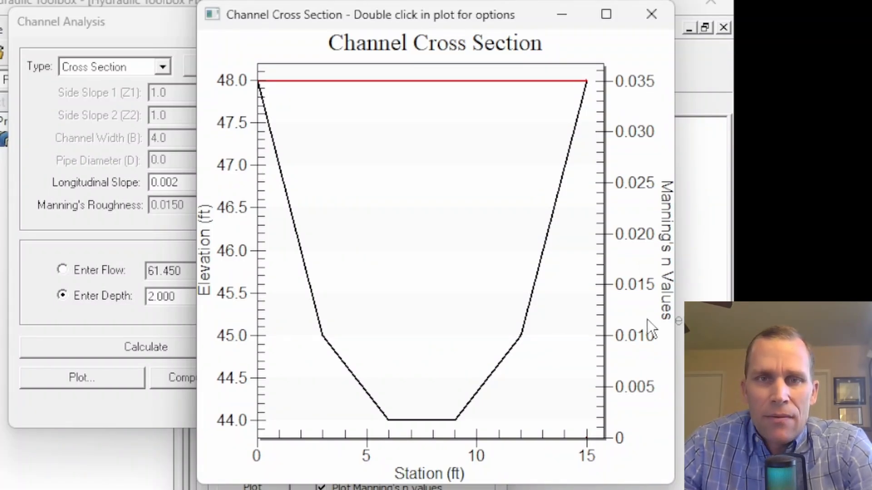
pyautogui.click(641, 13)
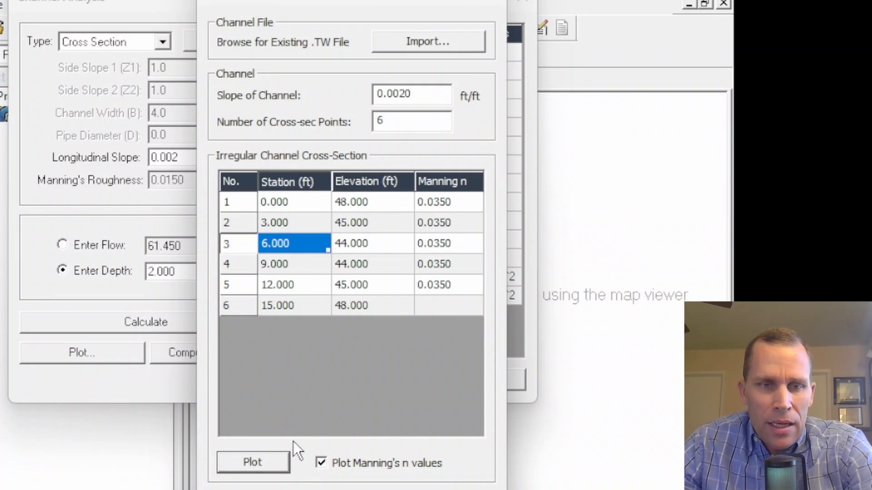
# Turn off Manning's n plotting, plot the cross section again, and close the plot
pyautogui.click(321, 463)
pyautogui.click(271, 461)
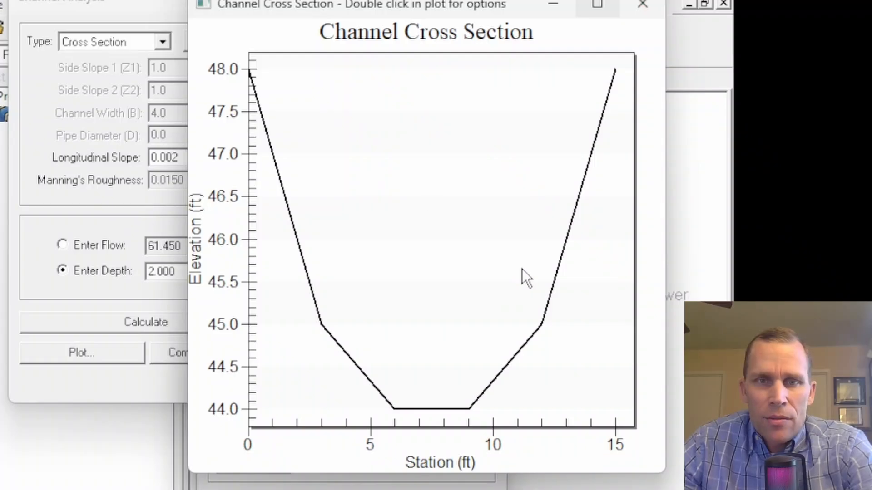
pyautogui.click(641, 5)
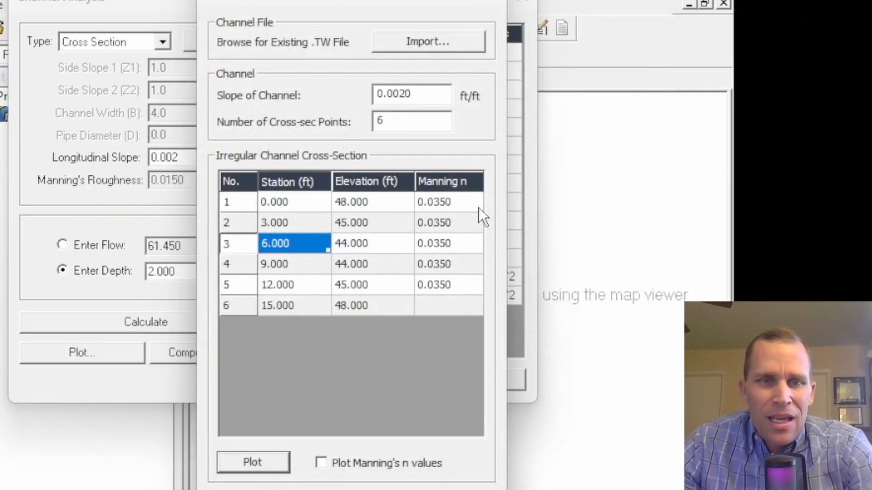
# Examine which cross-section segment each point's Manning's n value applies to
pyautogui.click(456, 200)
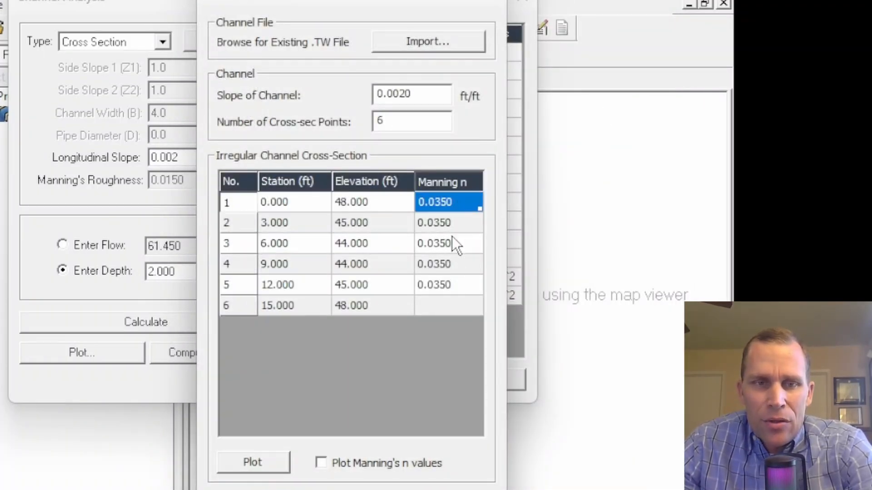
pyautogui.click(454, 286)
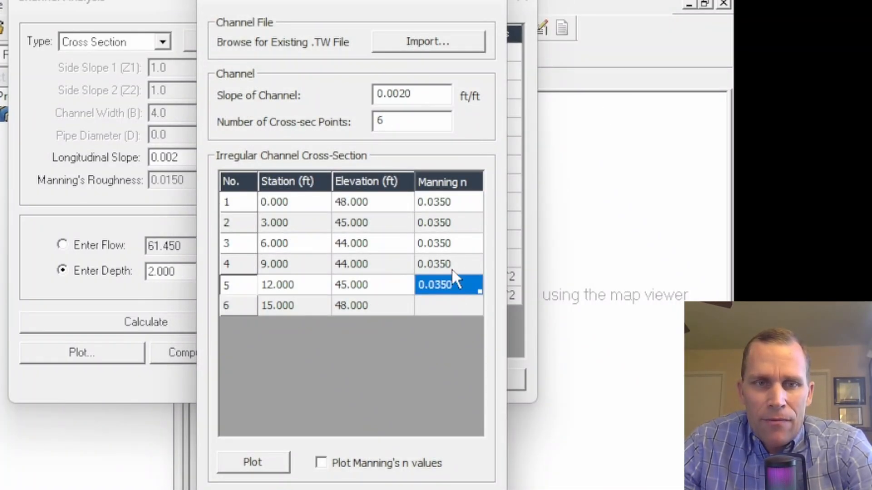
pyautogui.click(461, 305)
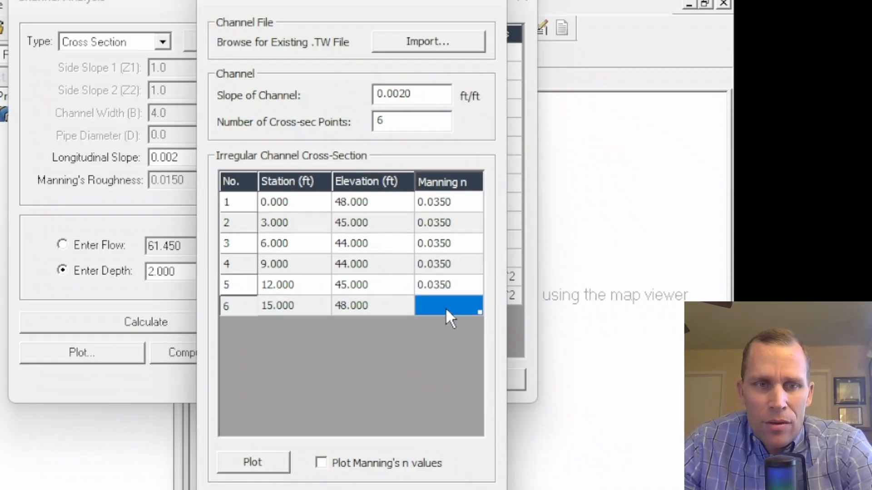
pyautogui.click(459, 200)
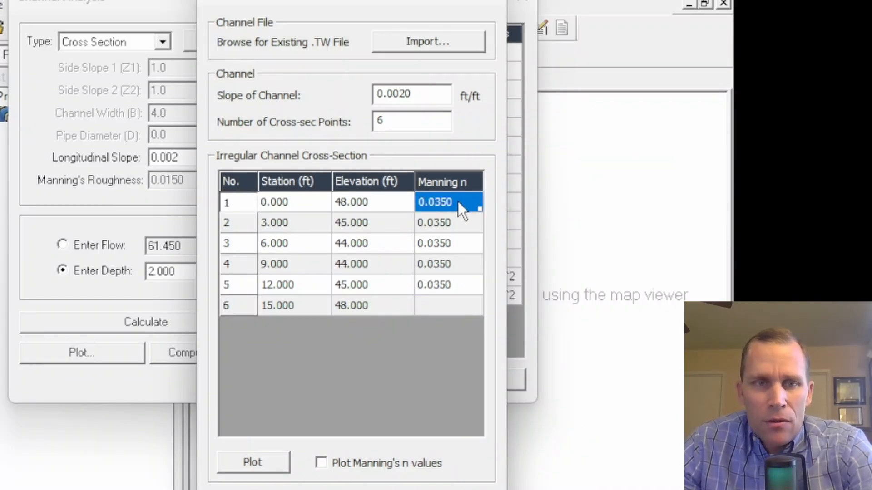
pyautogui.click(304, 205)
pyautogui.click(296, 219)
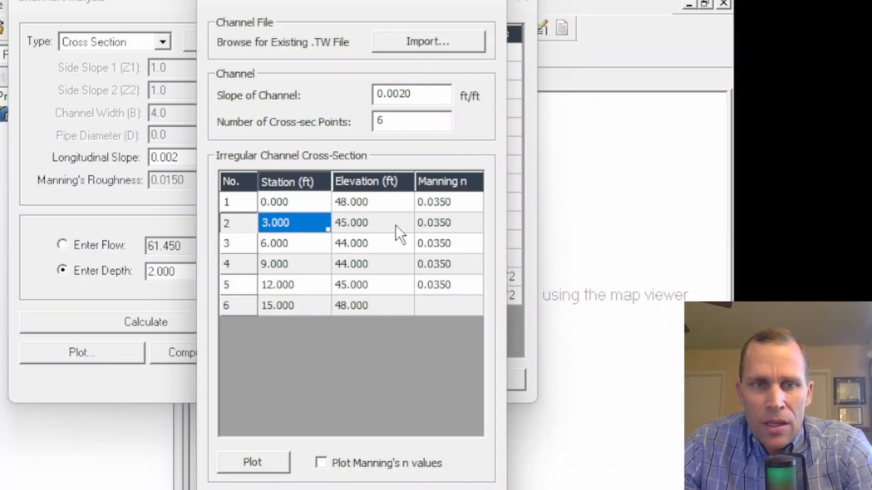
pyautogui.click(460, 224)
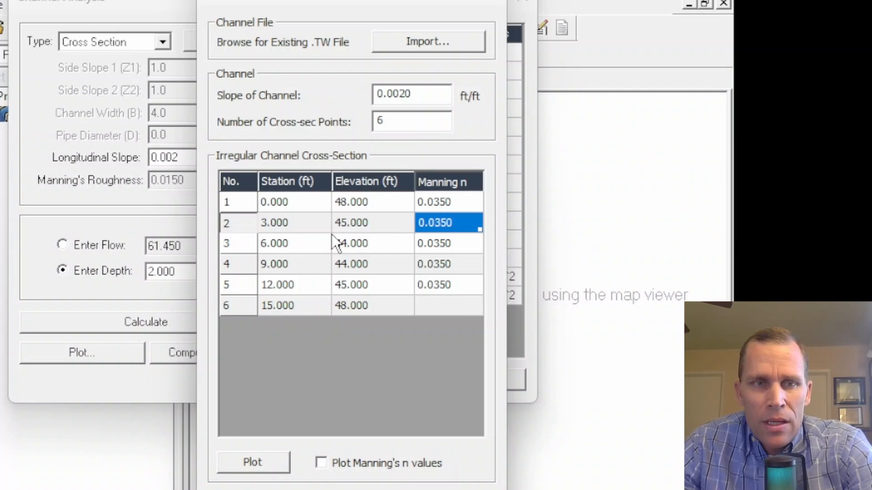
pyautogui.click(294, 226)
pyautogui.click(304, 247)
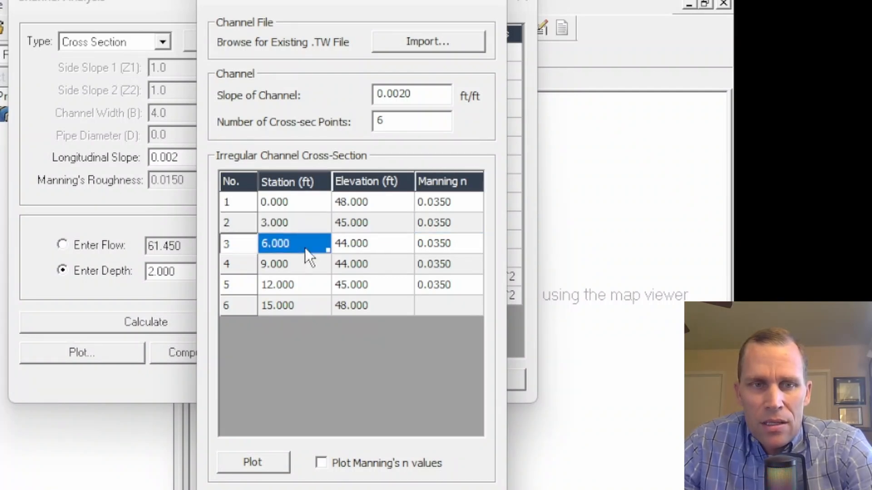
# Set the Manning's n of point 3 to 0.030
pyautogui.click(448, 248)
pyautogui.write('0.')
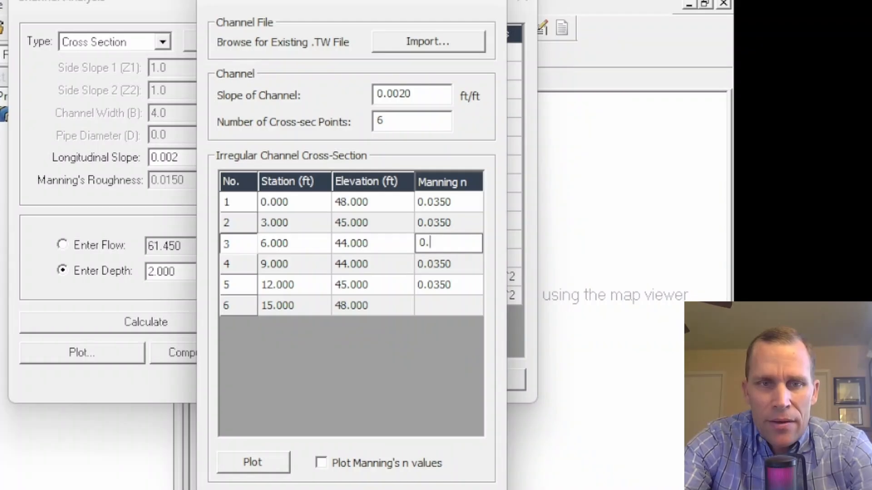
pyautogui.write('030')
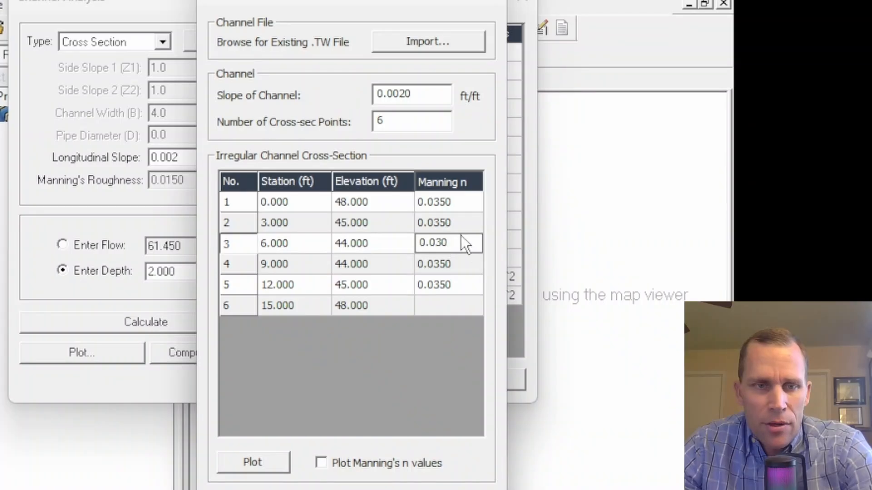
# Turn Manning's n plotting back on, plot the cross section, and close the plot
pyautogui.click(325, 466)
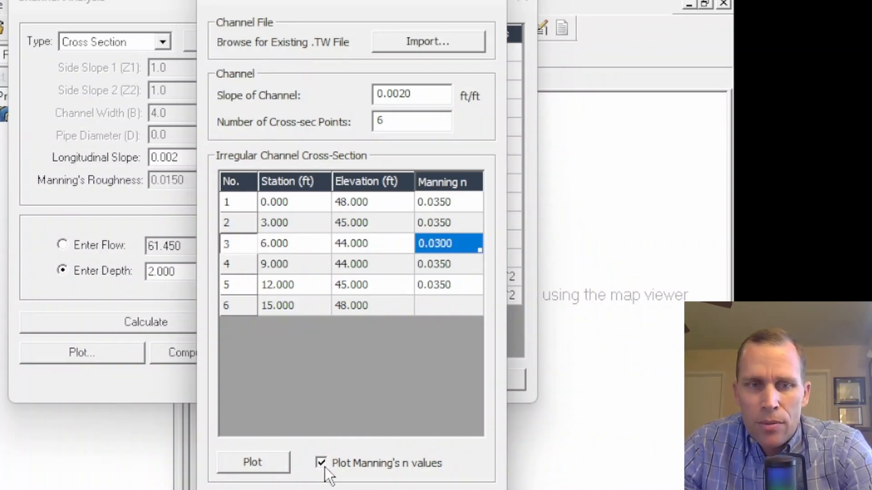
pyautogui.click(254, 460)
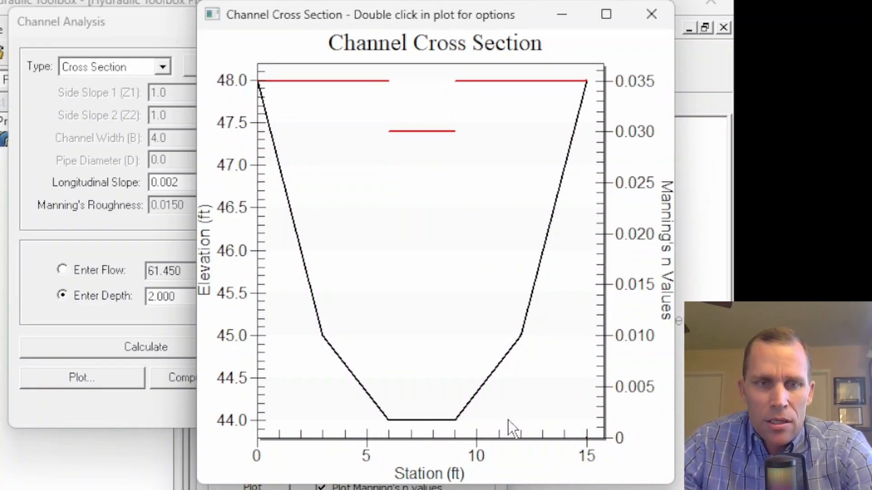
pyautogui.click(649, 14)
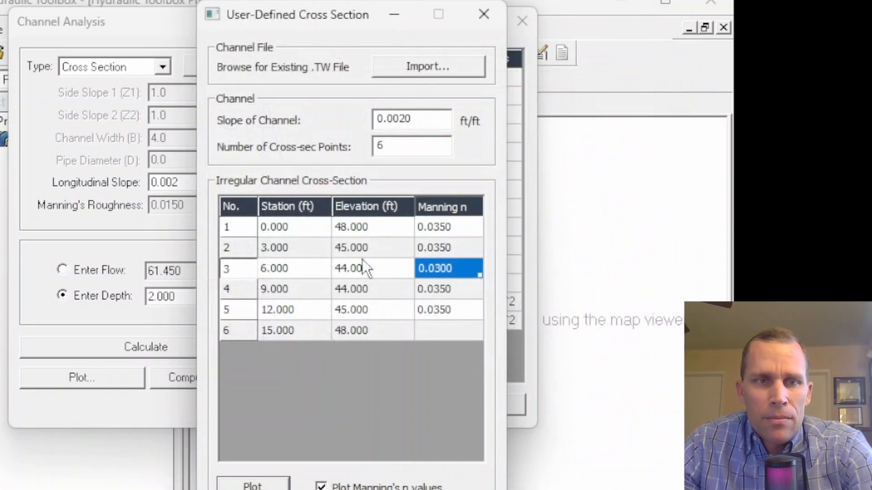
# Clear all station, elevation and Manning's n values from the cross-section table
pyautogui.moveTo(279, 230); pyautogui.dragTo(418, 324)
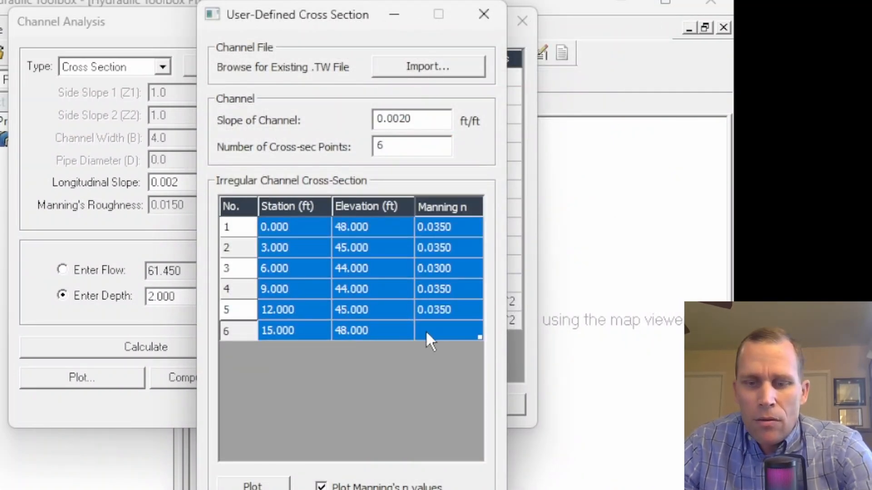
pyautogui.press('Delete')
pyautogui.click(285, 228)
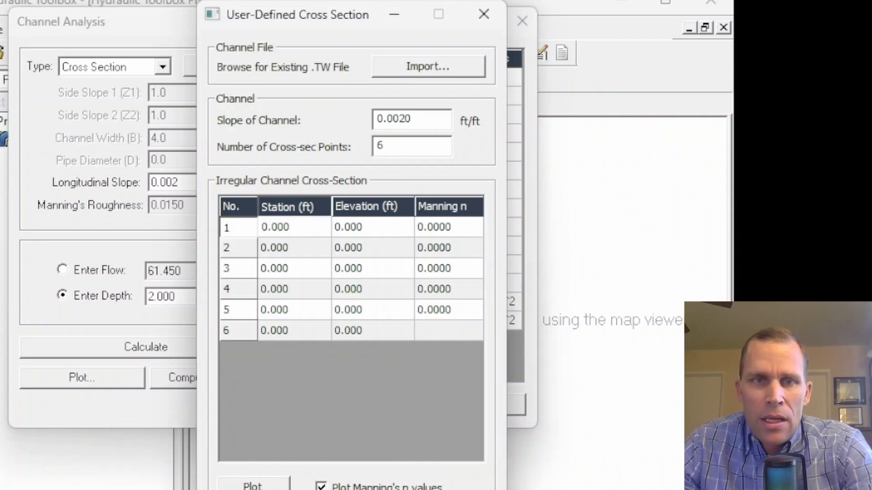
# Switch to Excel and copy the station, elevation and Manning's n data in B4:D9 of data.xlsx
pyautogui.moveTo(870, 41); pyautogui.dragTo(297, 26)
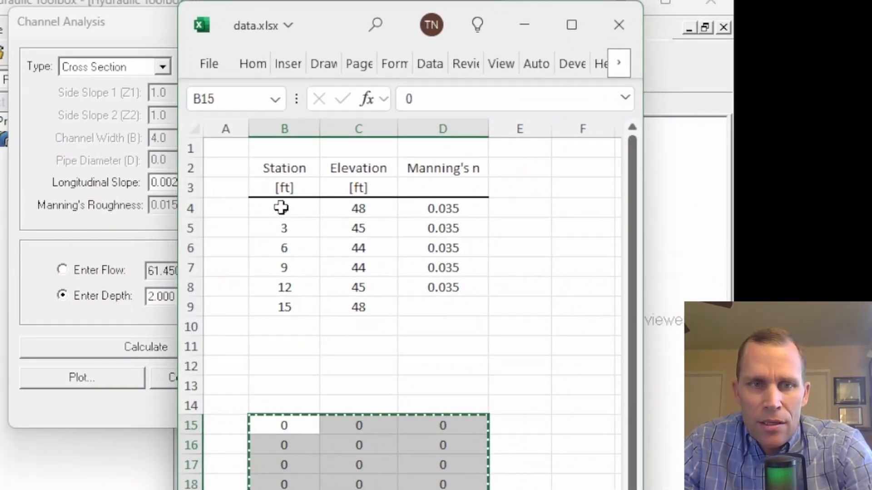
pyautogui.moveTo(281, 208); pyautogui.dragTo(439, 307)
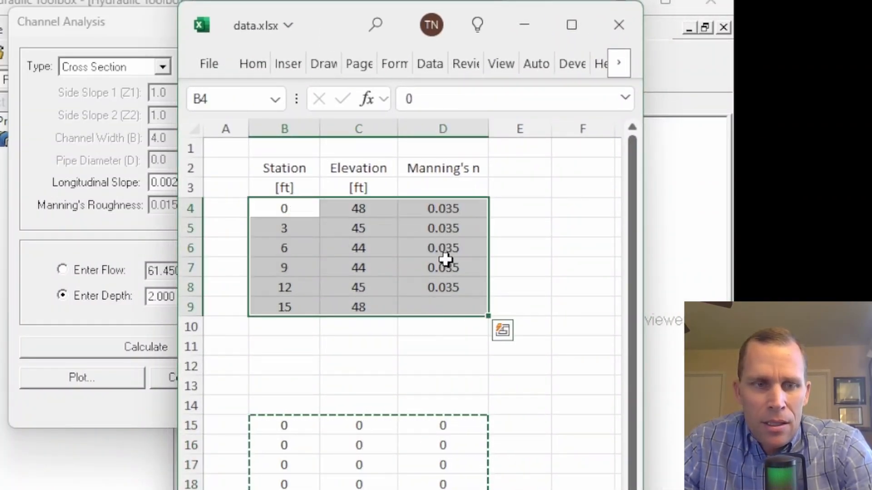
pyautogui.hotkey('ctrl', 'c')
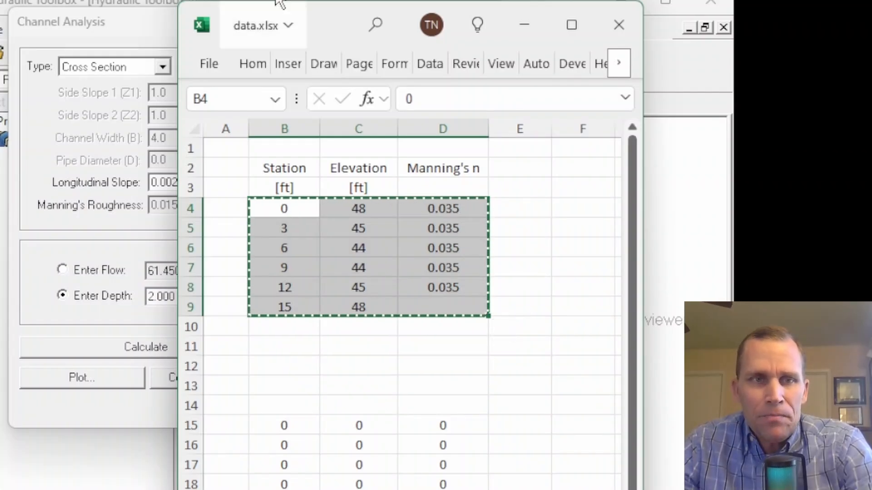
# Paste the copied data into the cross-section table starting at point 1 and plot the cross section
pyautogui.moveTo(332, 27); pyautogui.dragTo(869, 86)
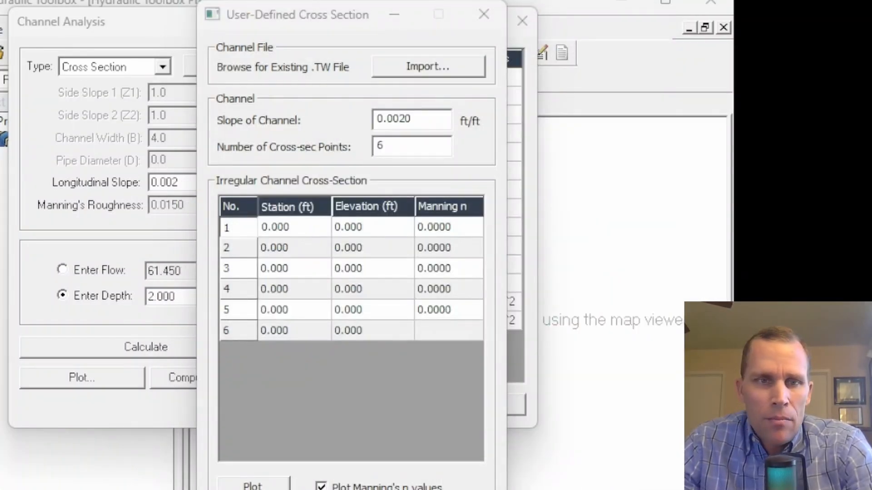
pyautogui.click(297, 227)
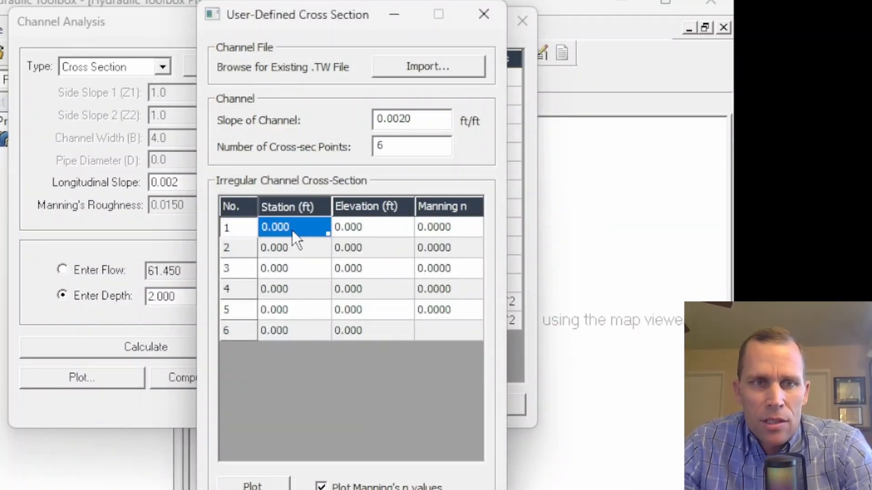
pyautogui.hotkey('ctrl', 'v')
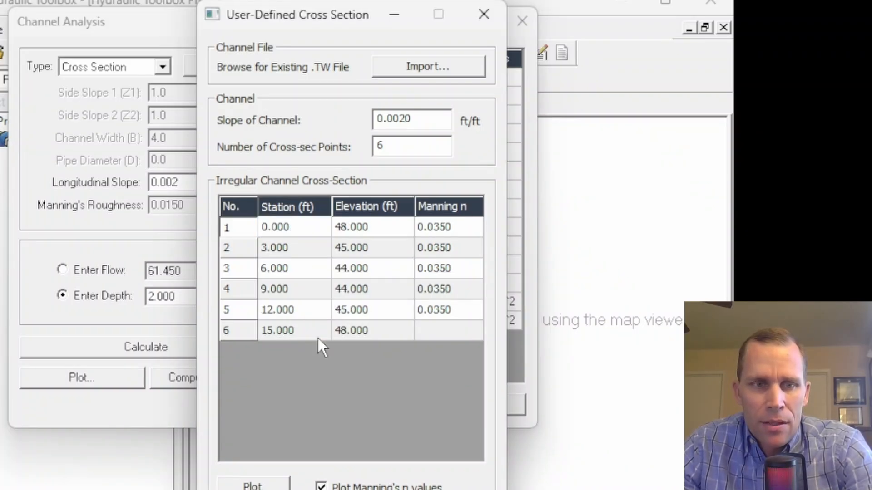
pyautogui.click(253, 484)
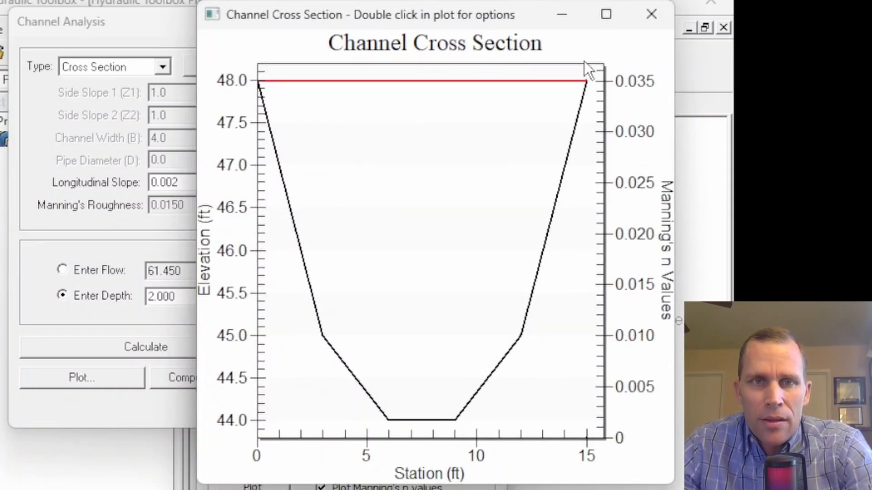
# Close the cross-section plot and undo the pasted data in the cross-section table
pyautogui.click(652, 20)
pyautogui.click(284, 247)
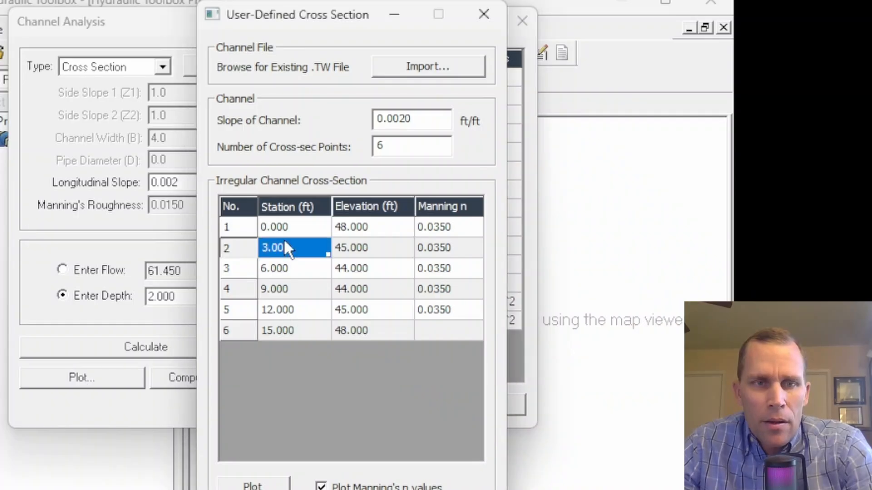
pyautogui.click(288, 232)
pyautogui.hotkey('ctrl', 'z')
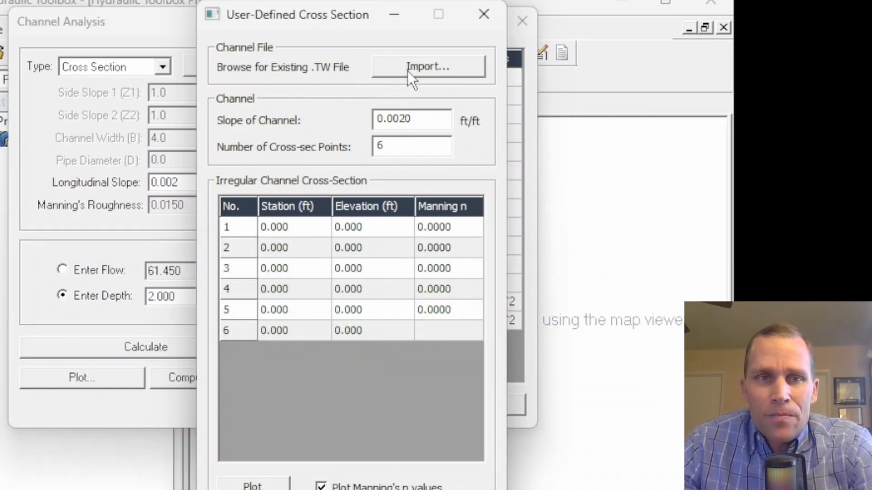
# Examine the slope, point count, elevation and station lines of the xs1.tw file in a text editor
pyautogui.click(421, 72)
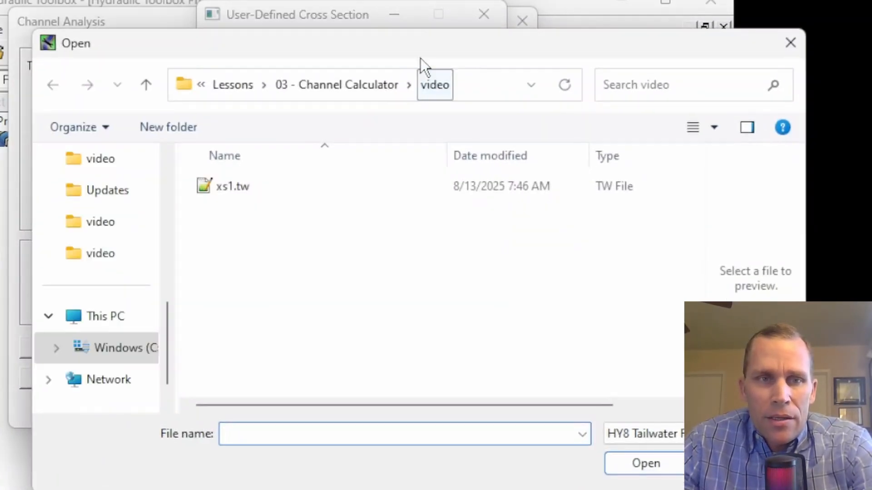
pyautogui.moveTo(422, 51); pyautogui.dragTo(387, 33)
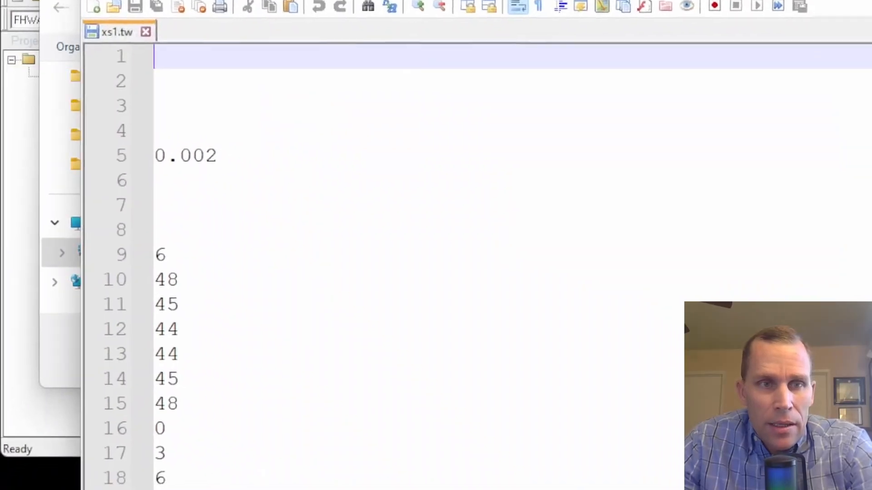
pyautogui.click(198, 135)
pyautogui.moveTo(199, 135); pyautogui.dragTo(130, 139)
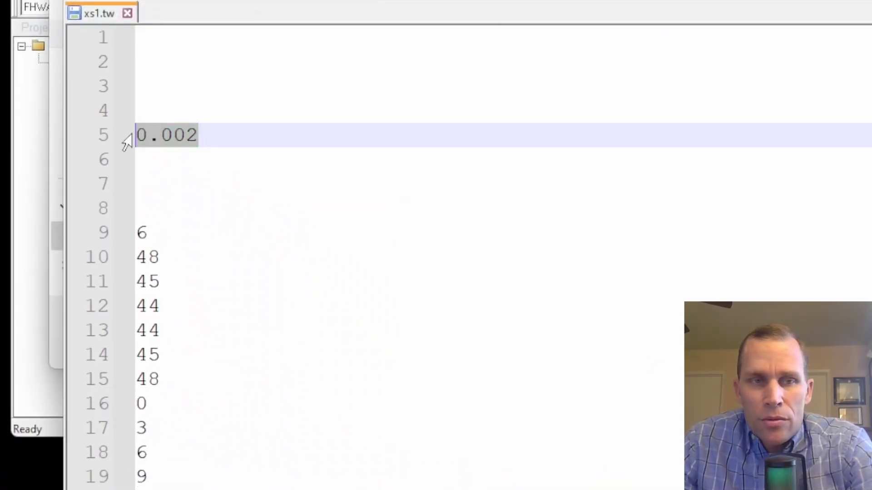
pyautogui.scroll(-2, 187, 173)
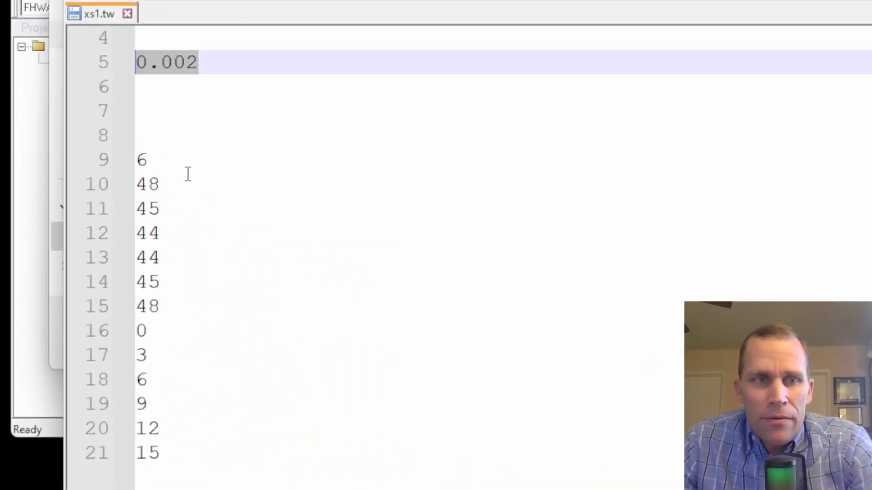
pyautogui.scroll(1, 164, 148)
pyautogui.moveTo(146, 162); pyautogui.dragTo(126, 172)
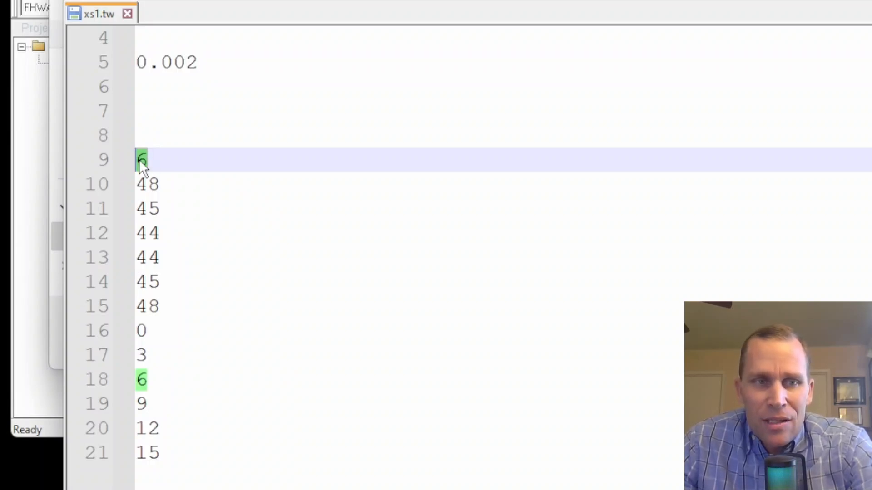
pyautogui.moveTo(147, 165); pyautogui.dragTo(122, 169)
pyautogui.moveTo(169, 301); pyautogui.dragTo(113, 195)
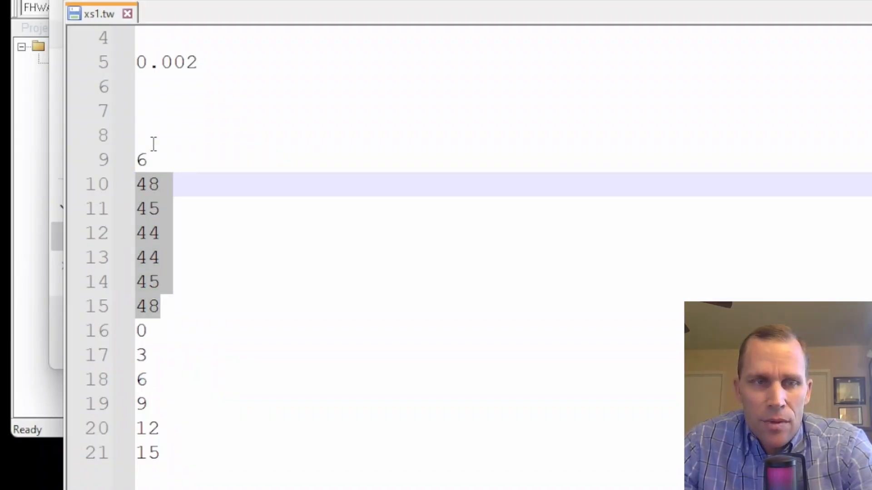
pyautogui.moveTo(161, 452); pyautogui.dragTo(119, 331)
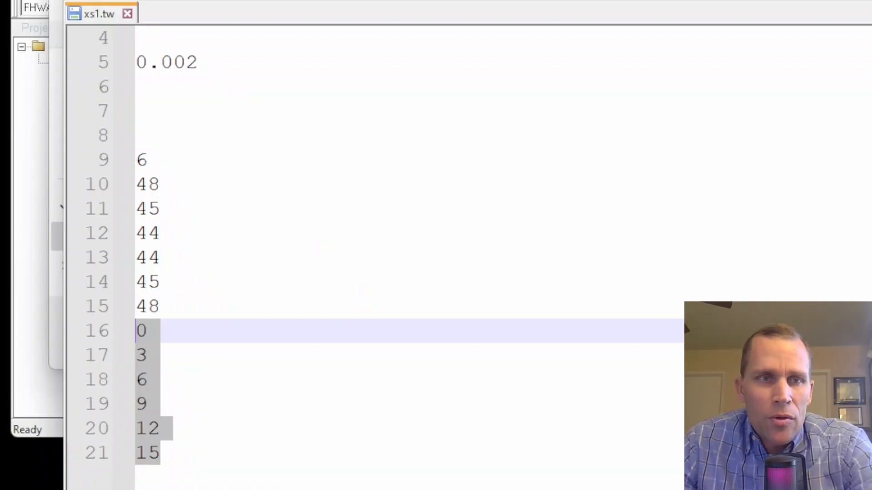
# Import the xs1.tw channel file into the user-defined cross section
pyautogui.click(159, 117)
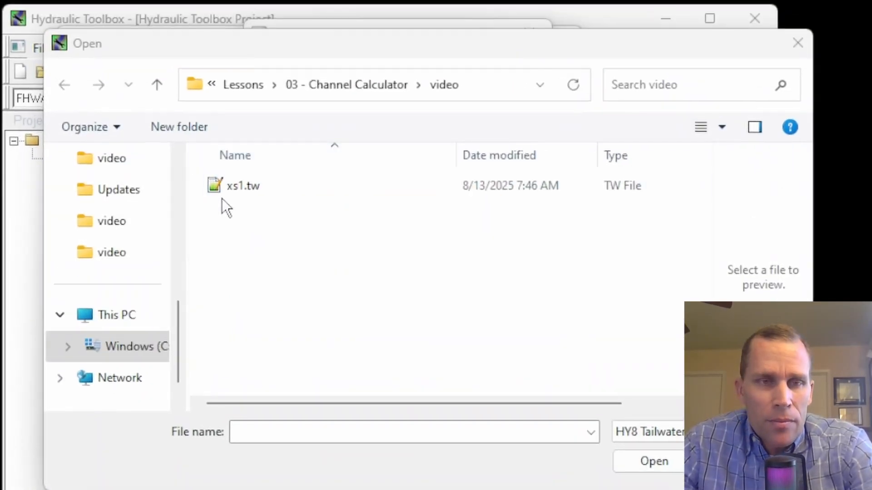
pyautogui.doubleClick(244, 186)
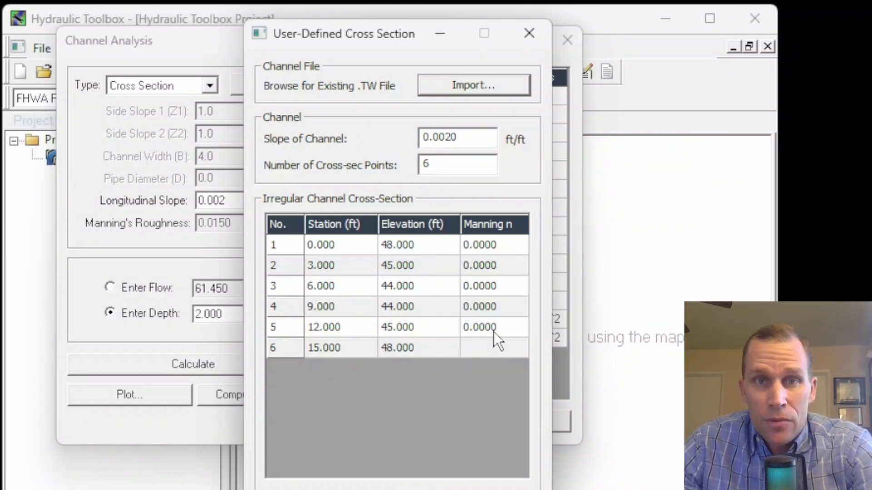
# Set point 1's Manning's n to 0.035 and copy that value down to points 2 through 5
pyautogui.click(496, 250)
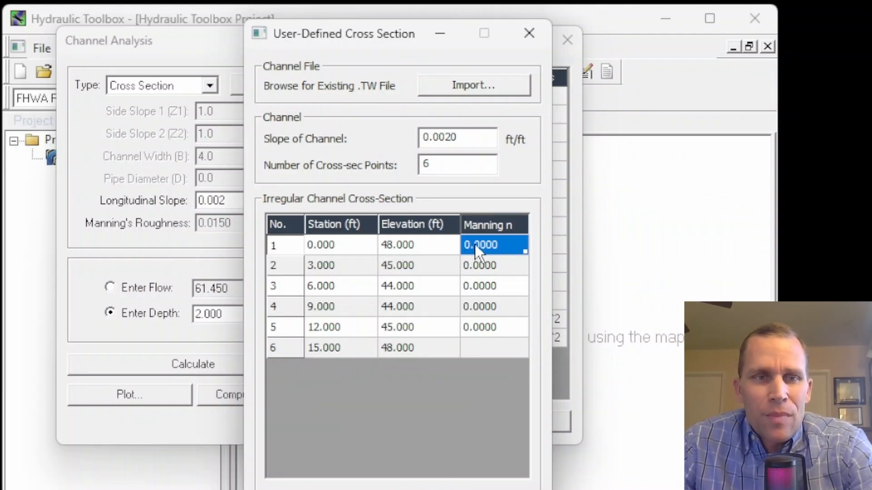
pyautogui.write('0.035')
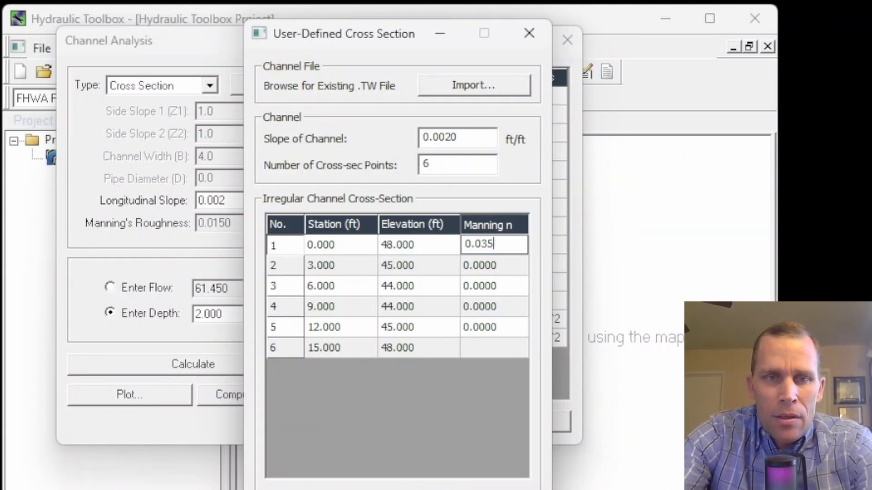
pyautogui.click(482, 291)
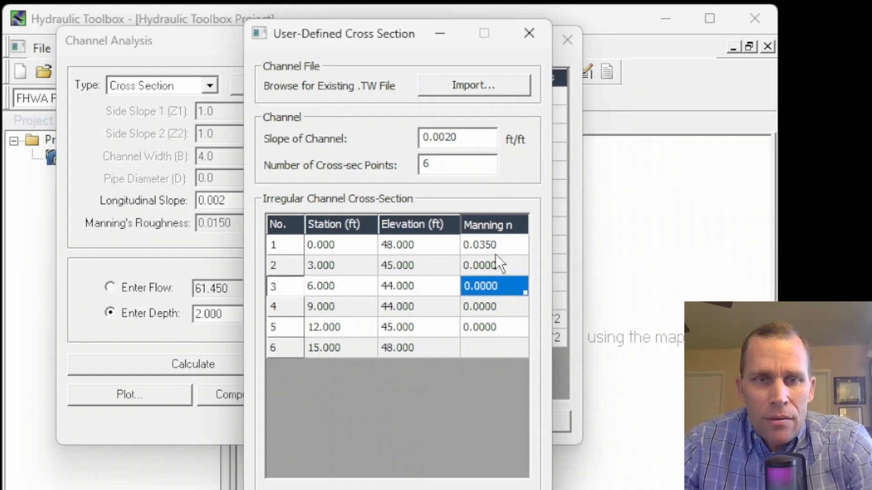
pyautogui.click(496, 240)
pyautogui.hotkey('ctrl', 'c')
pyautogui.press('Down')
pyautogui.hotkey('ctrl', 'v')
pyautogui.press('Down')
pyautogui.hotkey('ctrl', 'v')
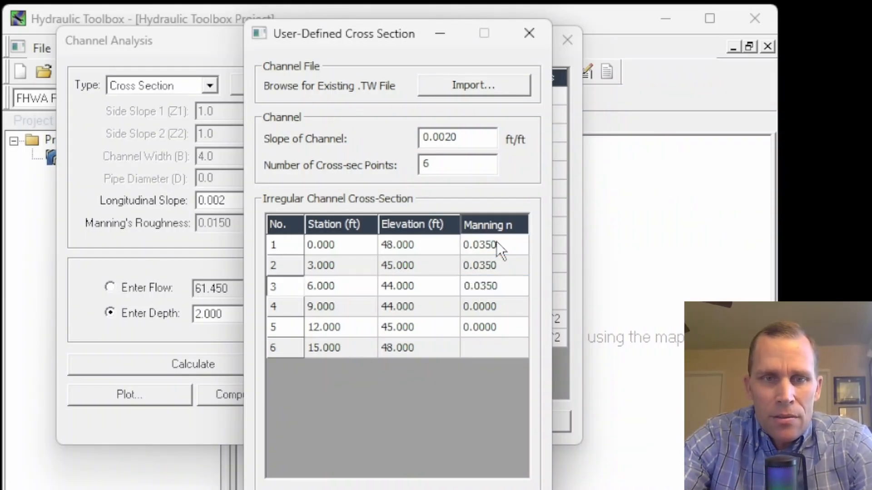
pyautogui.press('Down')
pyautogui.hotkey('ctrl', 'v')
pyautogui.press('Down')
pyautogui.hotkey('ctrl', 'v')
pyautogui.press('Up')
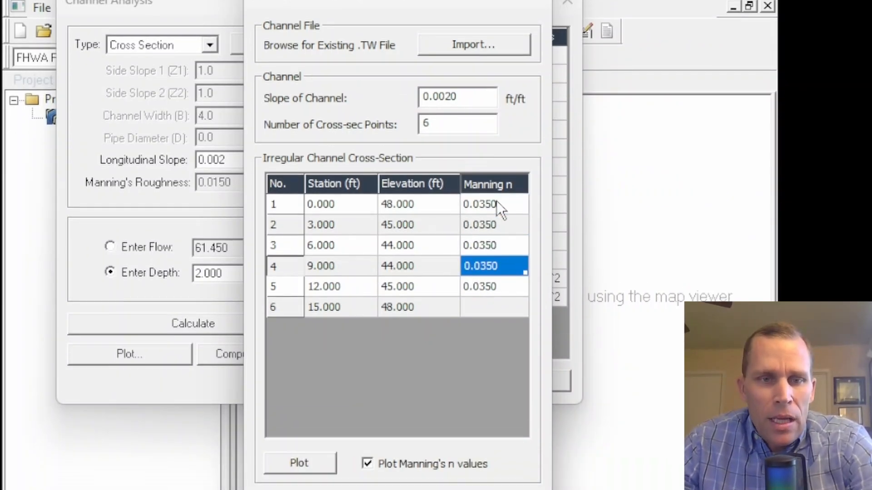
# Accept the cross-section definition and return to the Channel Analysis dialog
pyautogui.click(437, 489)
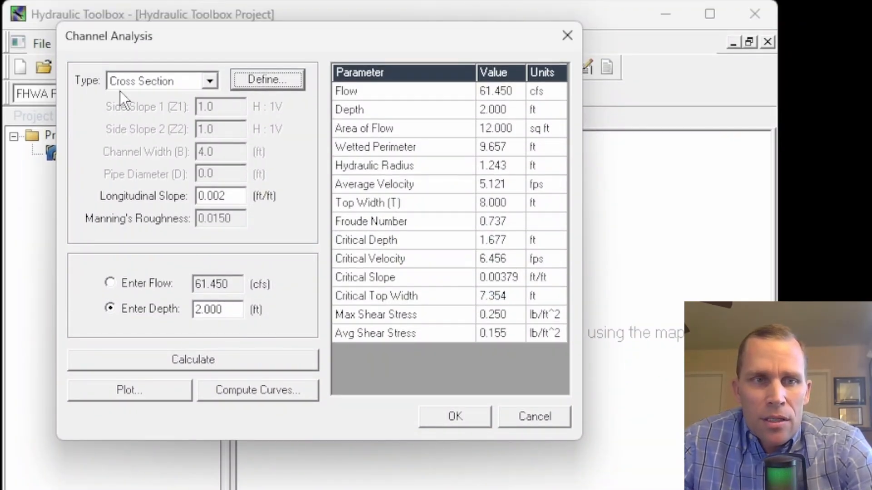
pyautogui.moveTo(240, 200); pyautogui.dragTo(173, 200)
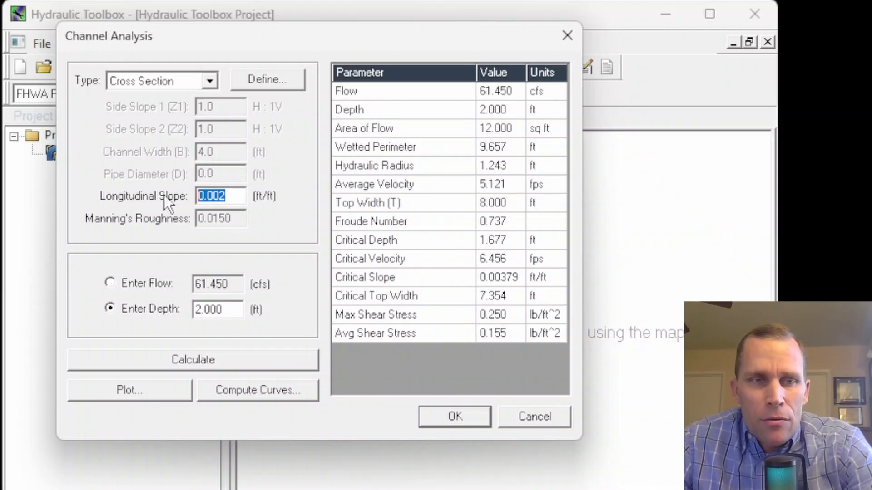
pyautogui.click(237, 198)
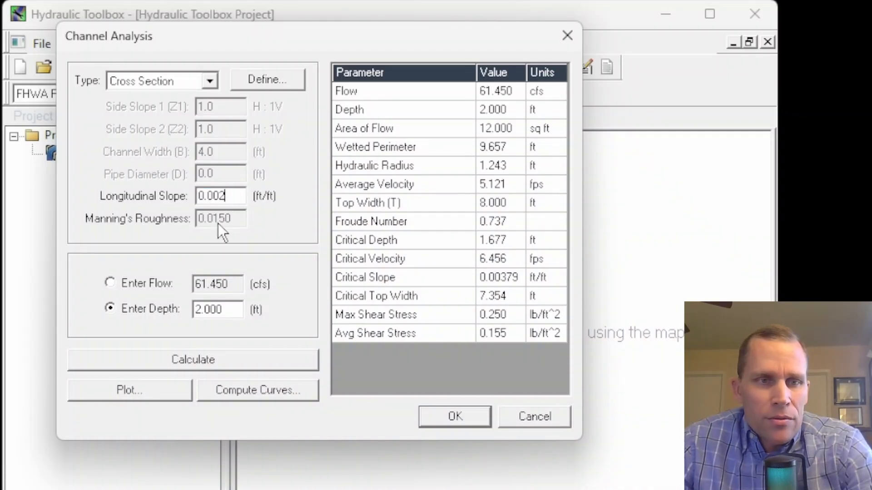
# Switch to entering flow, set the flow to 50 cfs, and calculate the channel results
pyautogui.click(110, 283)
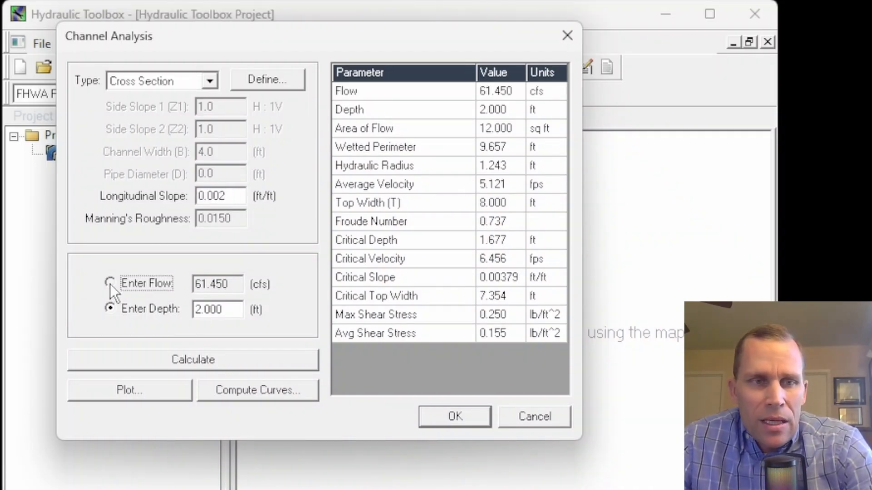
pyautogui.moveTo(231, 282); pyautogui.dragTo(156, 281)
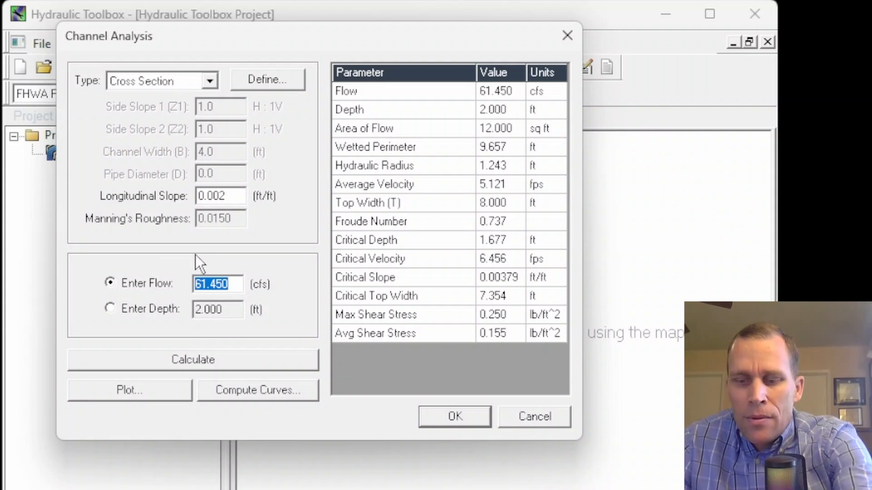
pyautogui.write('50')
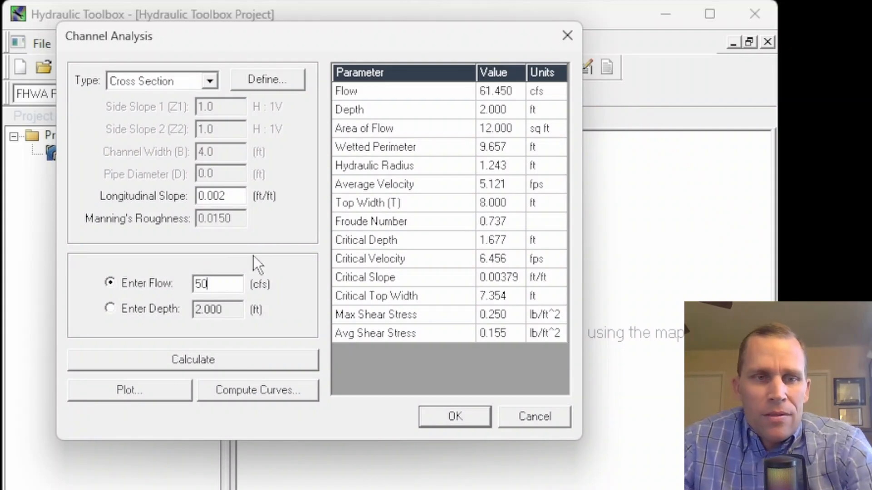
pyautogui.click(204, 365)
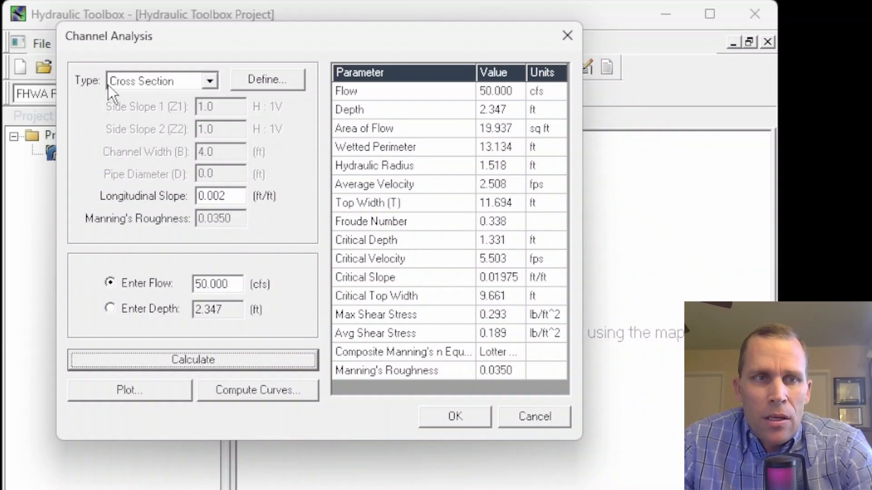
pyautogui.moveTo(325, 32); pyautogui.dragTo(344, 32)
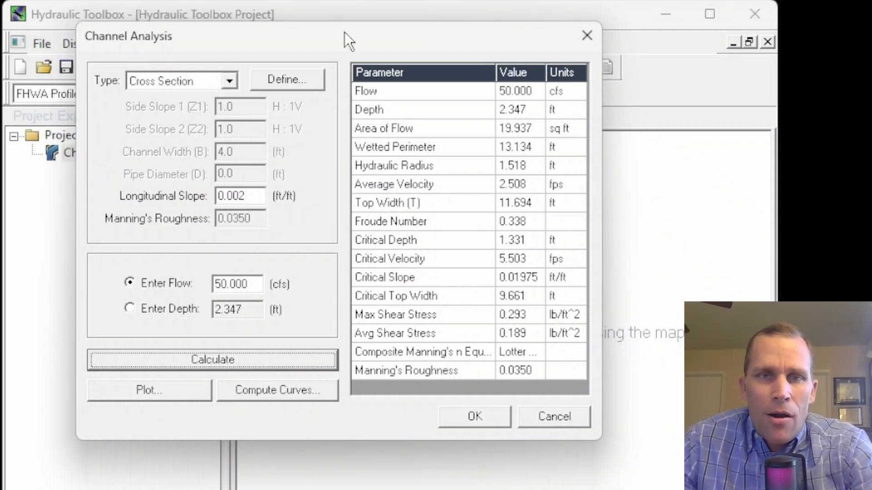